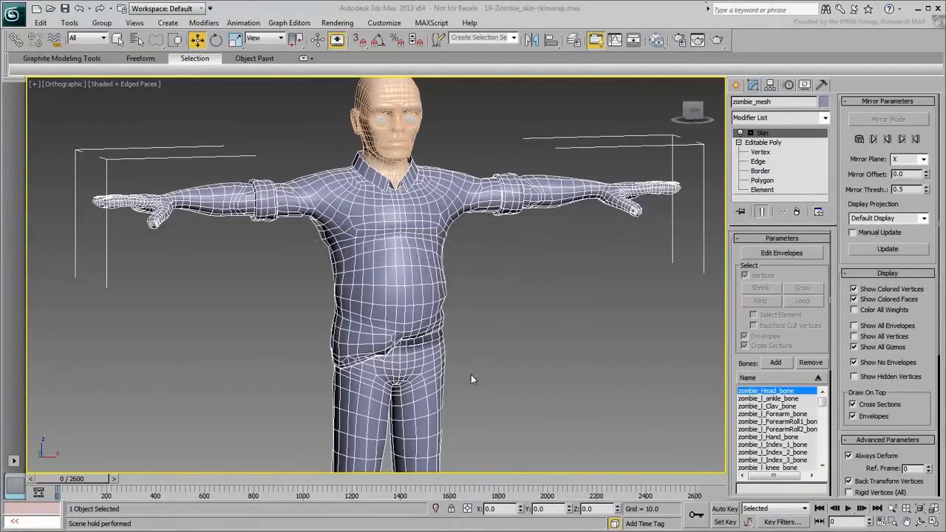
Scrub to frame 348 with the leg raised and centre the view on the bent knee.
{"action": "mouse_move", "coordinate": [471, 375]}
{"action": "middle_mouse_down"}
{"action": "mouse_move", "coordinate": [478, 391]}
{"action": "mouse_move", "coordinate": [431, 329]}
{"action": "middle_mouse_up"}
{"action": "scroll", "coordinate": [468, 389], "scroll_direction": "down", "scroll_amount": 3}
{"action": "scroll", "coordinate": [443, 393], "scroll_direction": "up", "scroll_amount": 1}
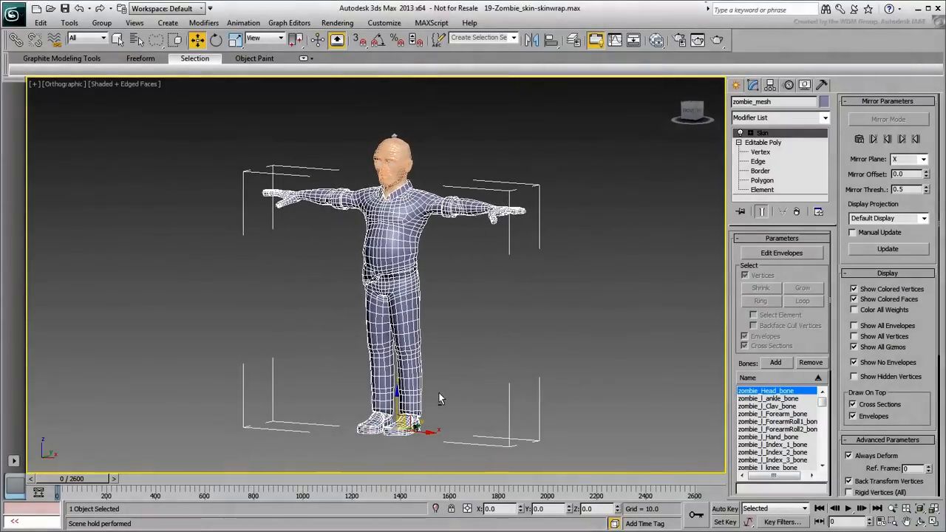
{"action": "mouse_move", "coordinate": [60, 479]}
{"action": "left_mouse_down"}
{"action": "mouse_move", "coordinate": [188, 481]}
{"action": "mouse_move", "coordinate": [161, 492]}
{"action": "left_mouse_up"}
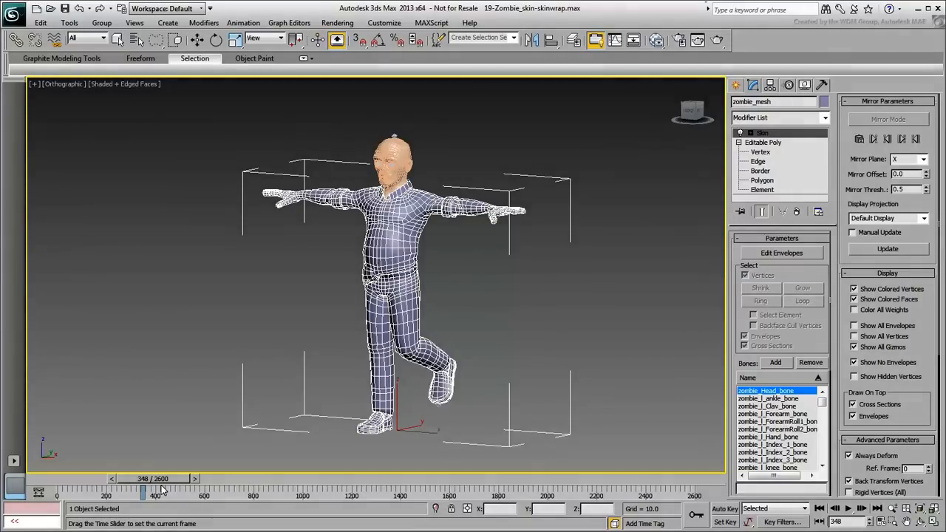
{"action": "scroll", "coordinate": [389, 391], "scroll_direction": "up", "scroll_amount": 2}
{"action": "scroll", "coordinate": [388, 390], "scroll_direction": "up", "scroll_amount": 2}
{"action": "scroll", "coordinate": [389, 390], "scroll_direction": "up", "scroll_amount": 1}
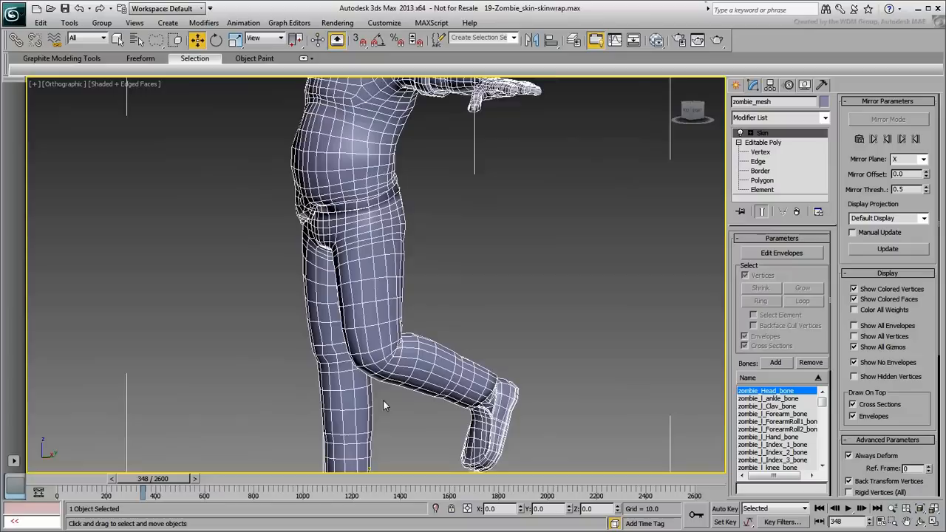
{"action": "middle_click_drag", "start_coordinate": [383, 399], "coordinate": [403, 380]}
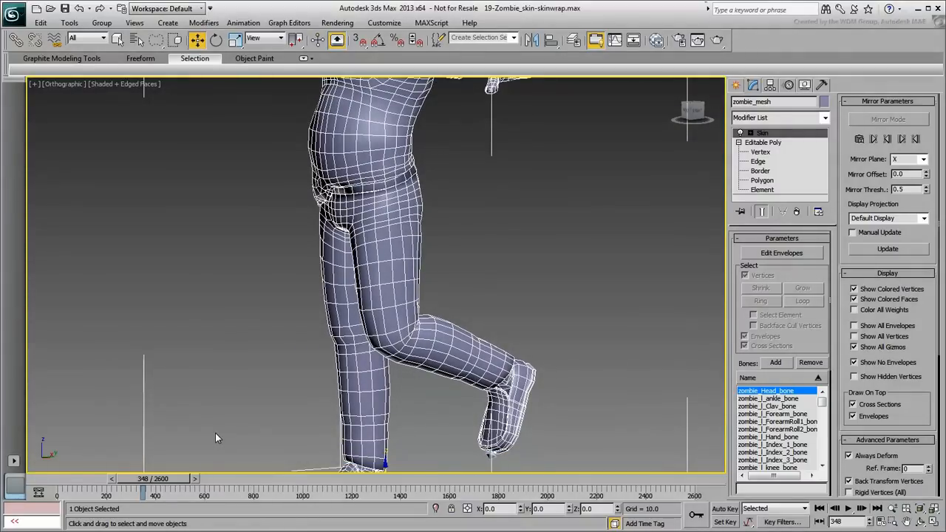
Enter Edit Envelopes, select the knee bone with Abs. Effect 0.74, then view the raised leg at frame 376.
{"action": "left_click", "coordinate": [781, 253]}
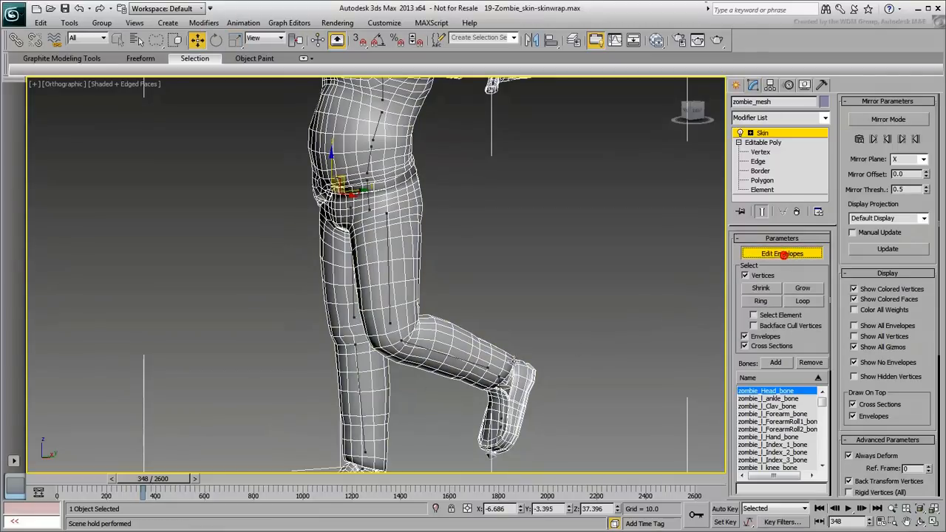
{"action": "left_click_drag", "start_coordinate": [157, 479], "coordinate": [139, 479]}
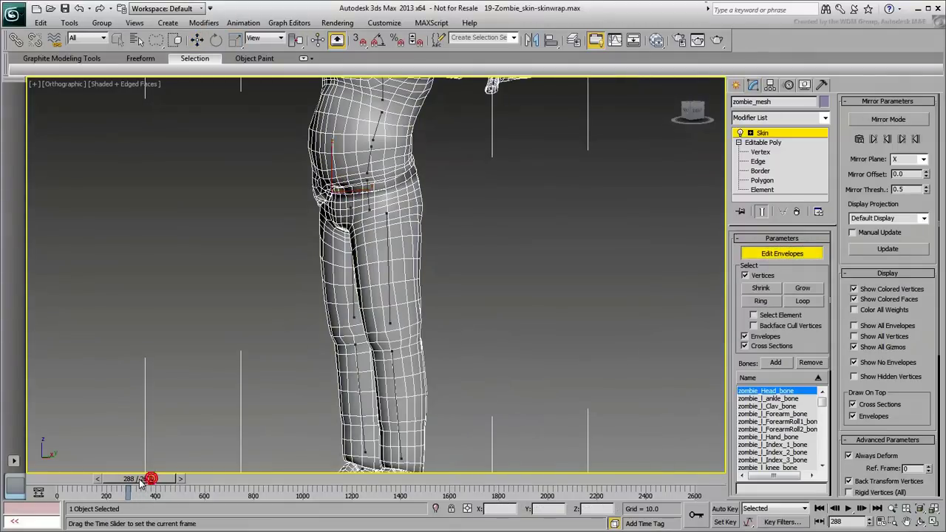
{"action": "left_click", "coordinate": [417, 329]}
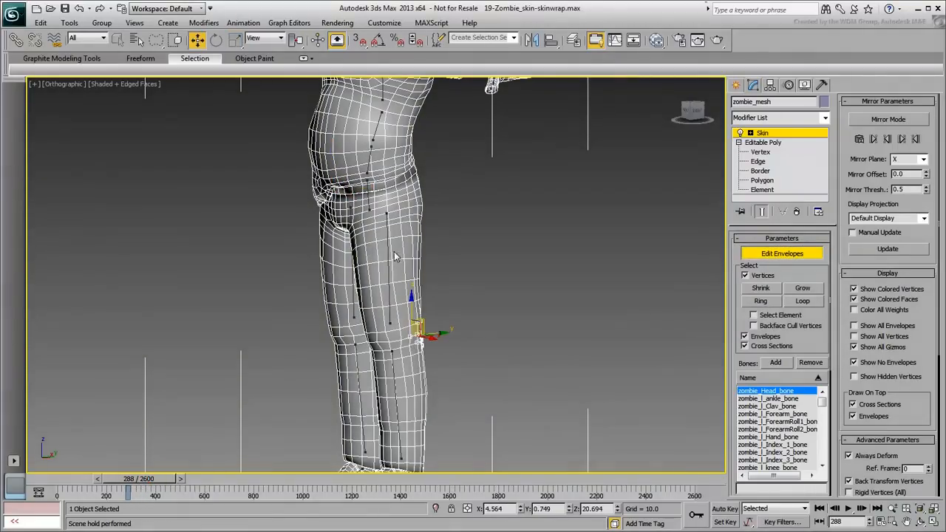
{"action": "scroll", "coordinate": [384, 141], "scroll_direction": "up", "scroll_amount": 3}
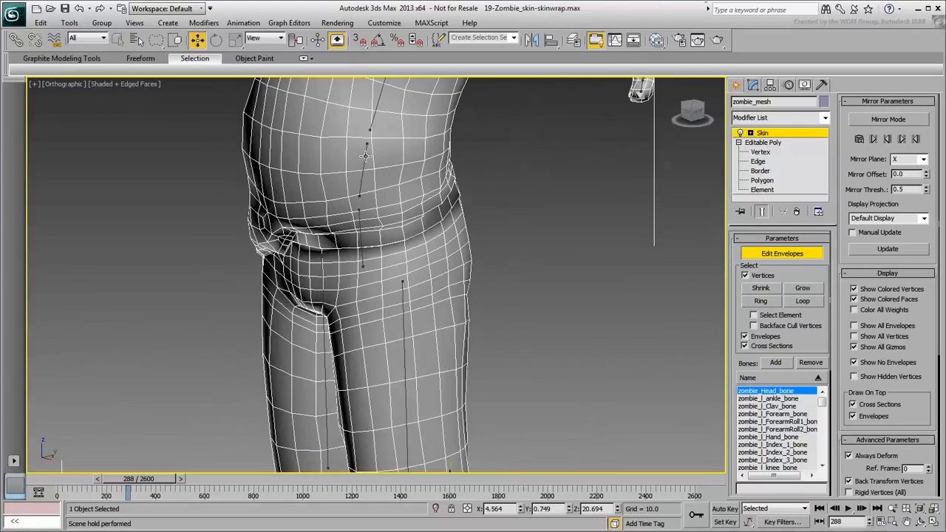
{"action": "scroll", "coordinate": [365, 155], "scroll_direction": "down", "scroll_amount": 3}
{"action": "middle_click_drag", "start_coordinate": [370, 222], "coordinate": [355, 296]}
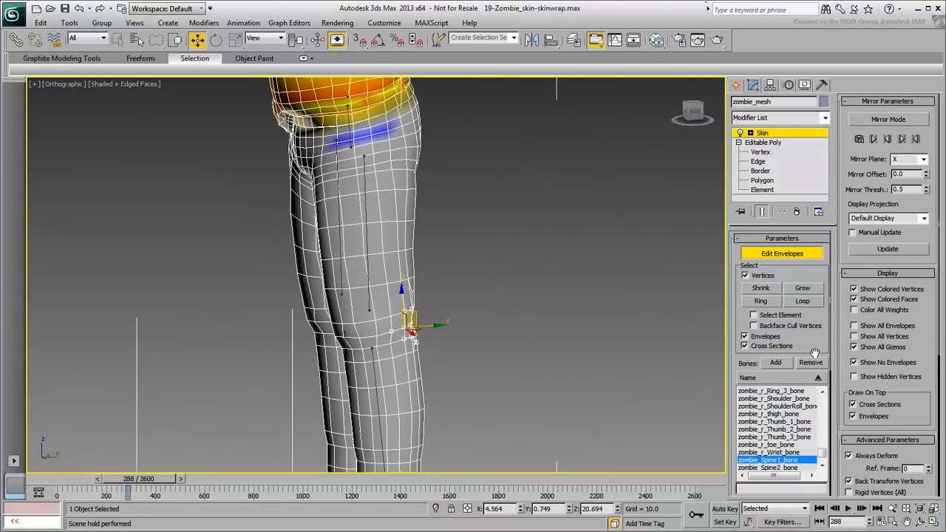
{"action": "scroll", "coordinate": [784, 370], "scroll_direction": "down", "scroll_amount": 3}
{"action": "left_click_drag", "start_coordinate": [820, 400], "coordinate": [820, 370]}
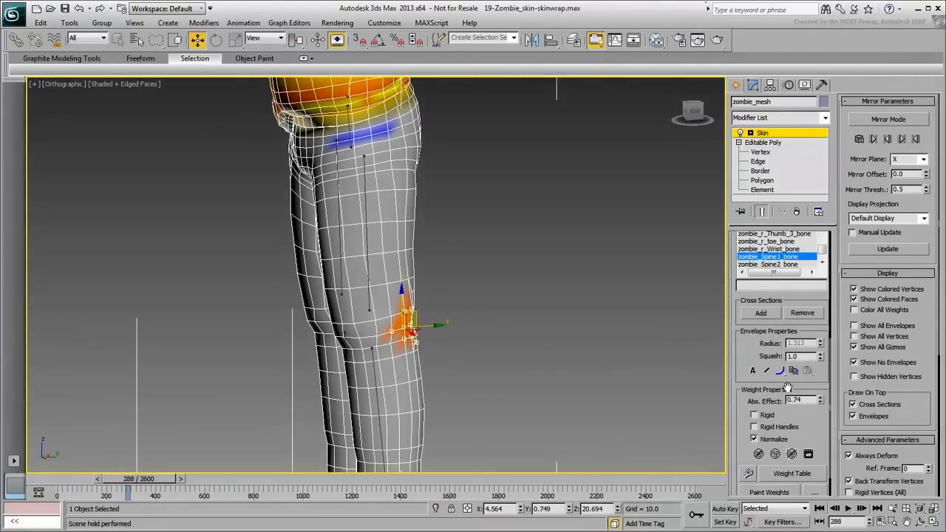
{"action": "scroll", "coordinate": [408, 309], "scroll_direction": "down", "scroll_amount": 3}
{"action": "middle_click_drag", "start_coordinate": [407, 309], "coordinate": [429, 309], "text": "alt"}
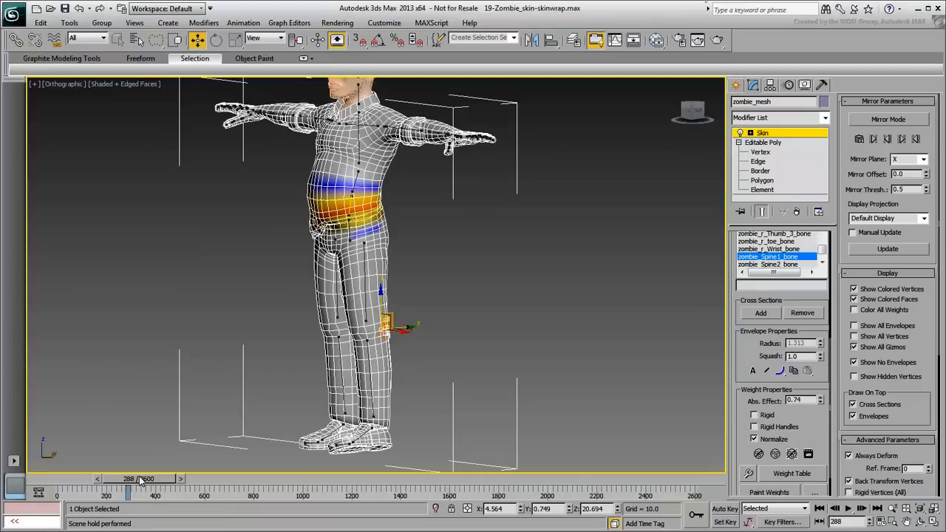
{"action": "left_click_drag", "start_coordinate": [141, 480], "coordinate": [161, 482]}
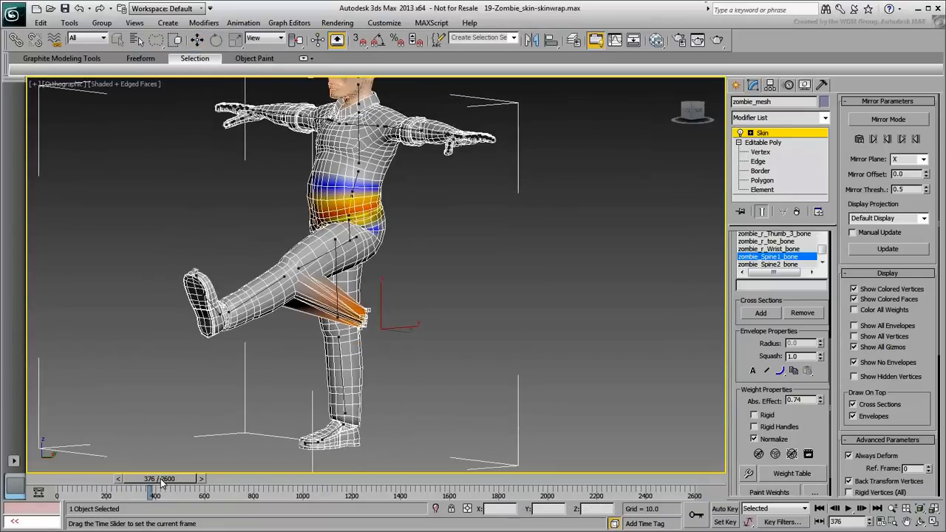
Orbit around the character to view the knee before resetting the scene.
{"action": "mouse_move", "coordinate": [370, 318]}
{"action": "middle_mouse_down", "text": "alt"}
{"action": "mouse_move", "coordinate": [411, 333]}
{"action": "mouse_move", "coordinate": [455, 300]}
{"action": "middle_mouse_up", "text": "alt"}
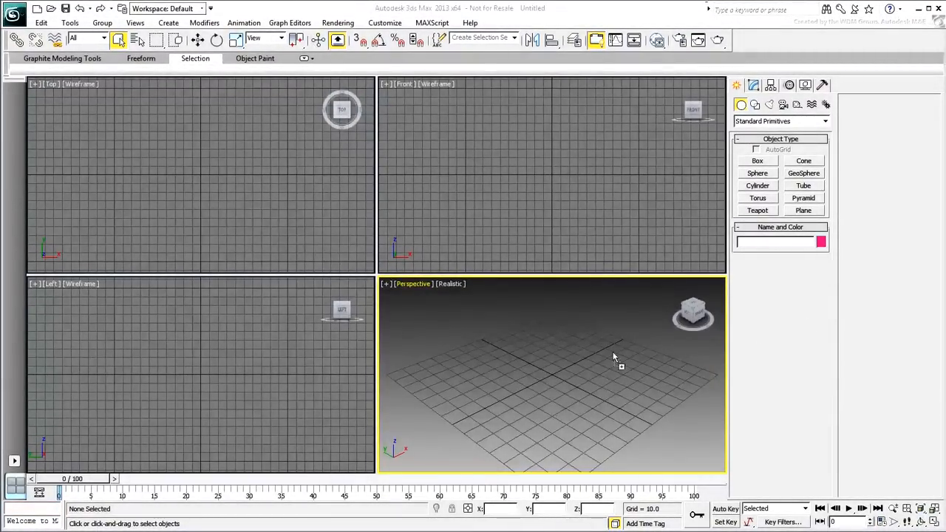
Load the dropped 14-Zombie_skin-torso.max as an opened scene and scrub the leg animation.
{"action": "right_click", "coordinate": [520, 358]}
{"action": "left_click", "coordinate": [556, 366]}
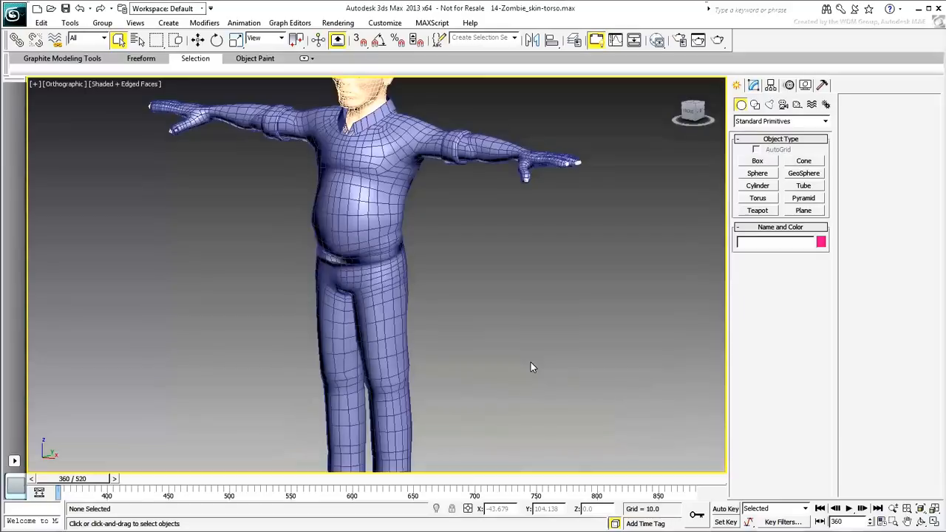
{"action": "scroll", "coordinate": [467, 303], "scroll_direction": "down", "scroll_amount": 2}
{"action": "scroll", "coordinate": [493, 319], "scroll_direction": "up", "scroll_amount": 1}
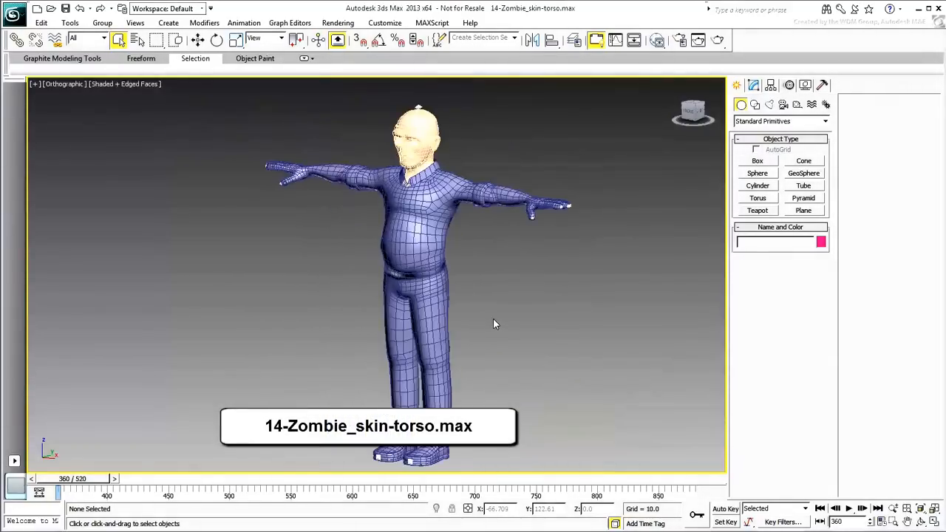
{"action": "scroll", "coordinate": [503, 365], "scroll_direction": "down", "scroll_amount": 2}
{"action": "scroll", "coordinate": [497, 372], "scroll_direction": "up", "scroll_amount": 1}
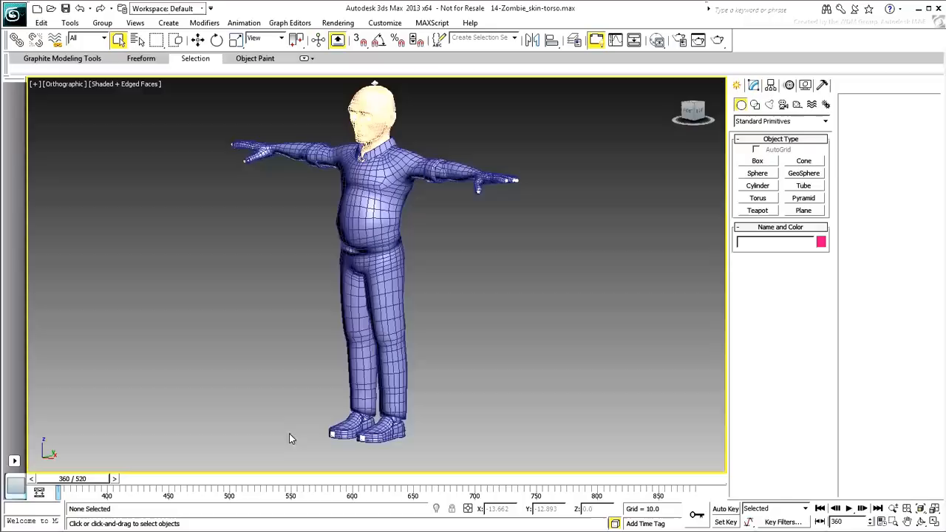
{"action": "left_click_drag", "start_coordinate": [87, 480], "coordinate": [204, 499]}
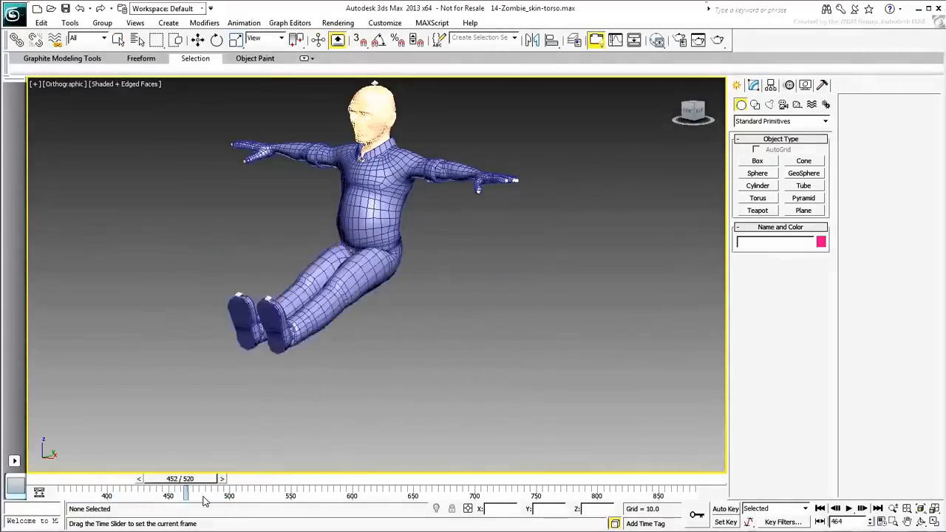
{"action": "left_click_drag", "start_coordinate": [204, 499], "coordinate": [74, 481]}
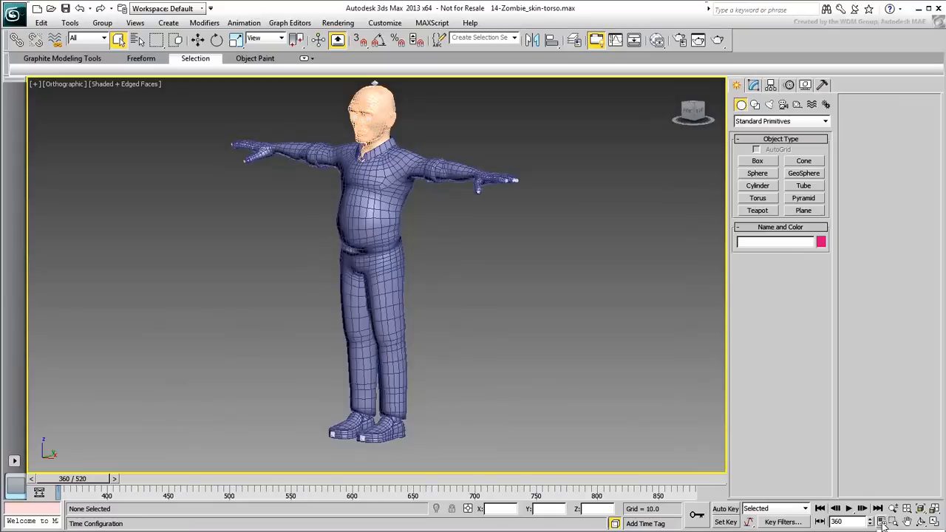
Set the animation range to 0–2600 in Time Configuration and move to frame 290.
{"action": "left_click", "coordinate": [881, 522]}
{"action": "double_click", "coordinate": [444, 277]}
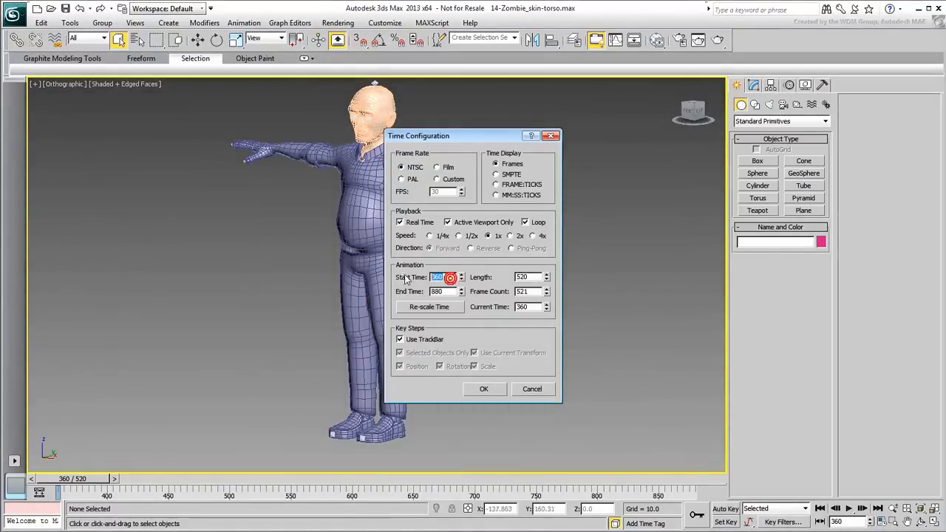
{"action": "type", "text": "0"}
{"action": "key", "text": "Tab"}
{"action": "type", "text": "2"}
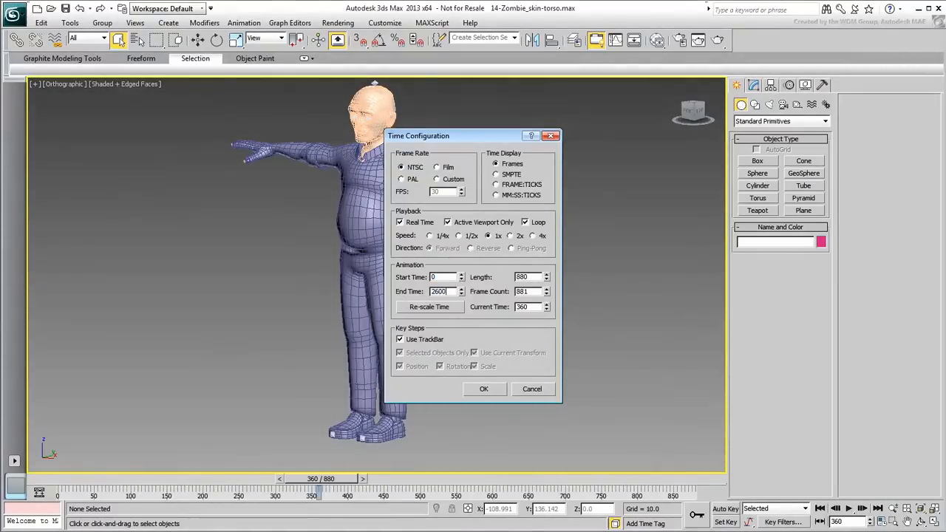
{"action": "type", "text": "600"}
{"action": "left_click", "coordinate": [484, 389]}
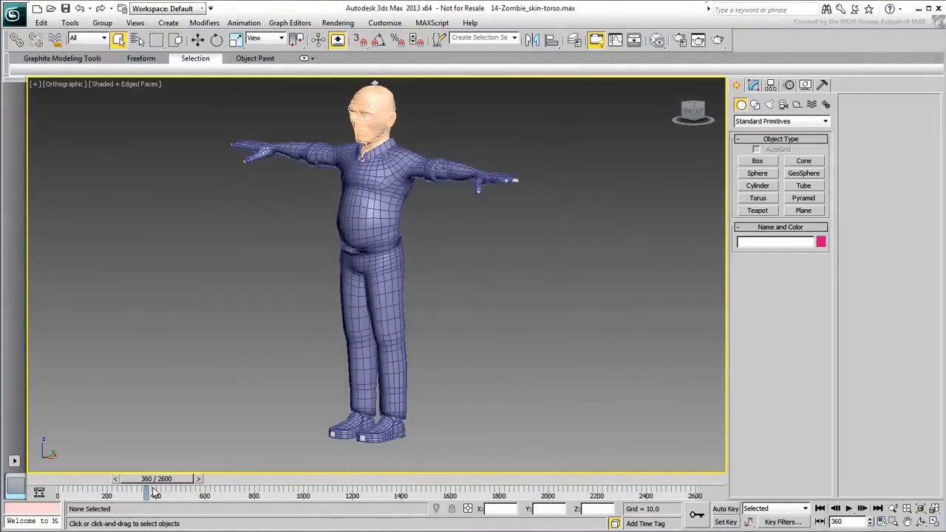
{"action": "mouse_move", "coordinate": [157, 491]}
{"action": "left_mouse_down"}
{"action": "mouse_move", "coordinate": [139, 491]}
{"action": "mouse_move", "coordinate": [630, 475]}
{"action": "mouse_move", "coordinate": [155, 481]}
{"action": "left_mouse_up"}
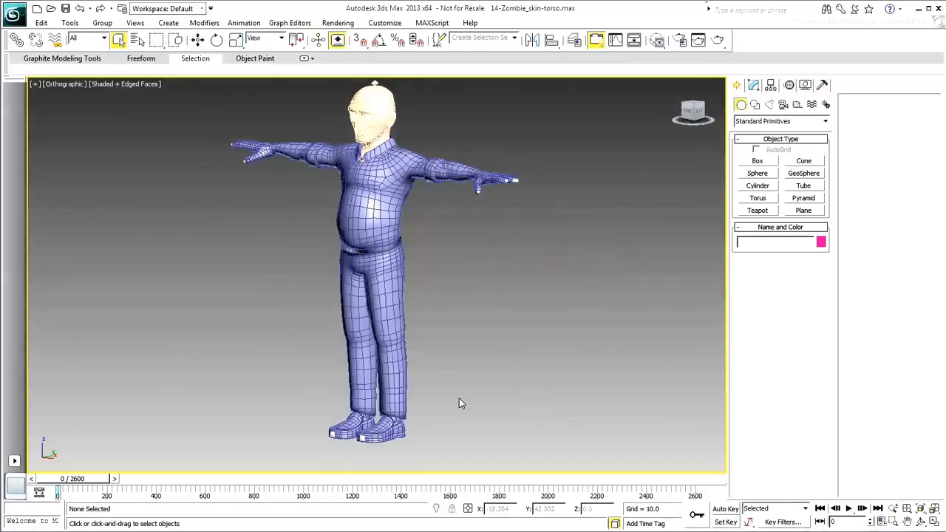
Return the time slider to frame 0 for the T-pose.
{"action": "left_click_drag", "start_coordinate": [80, 481], "coordinate": [44, 480]}
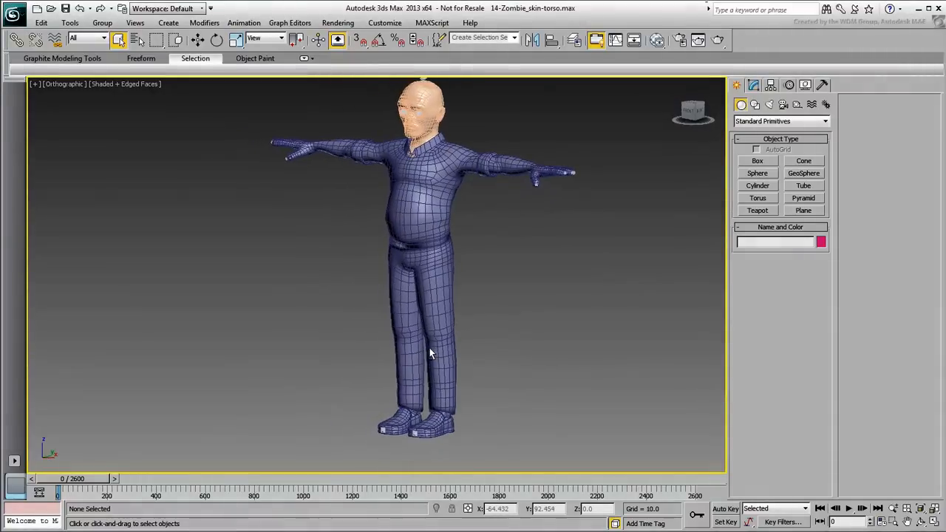
Select zombie_proxy and load SkinUtilities from the Utilities panel's More list.
{"action": "left_click", "coordinate": [443, 341]}
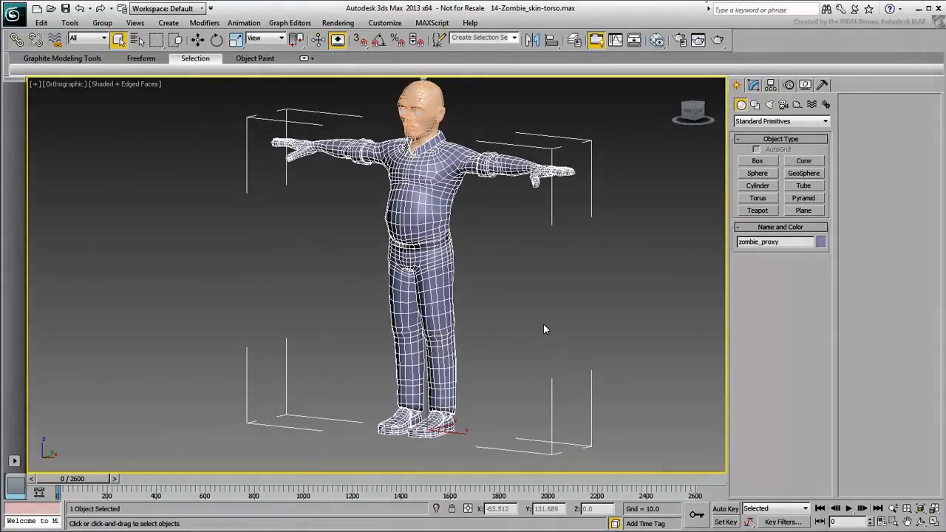
{"action": "left_click", "coordinate": [823, 85]}
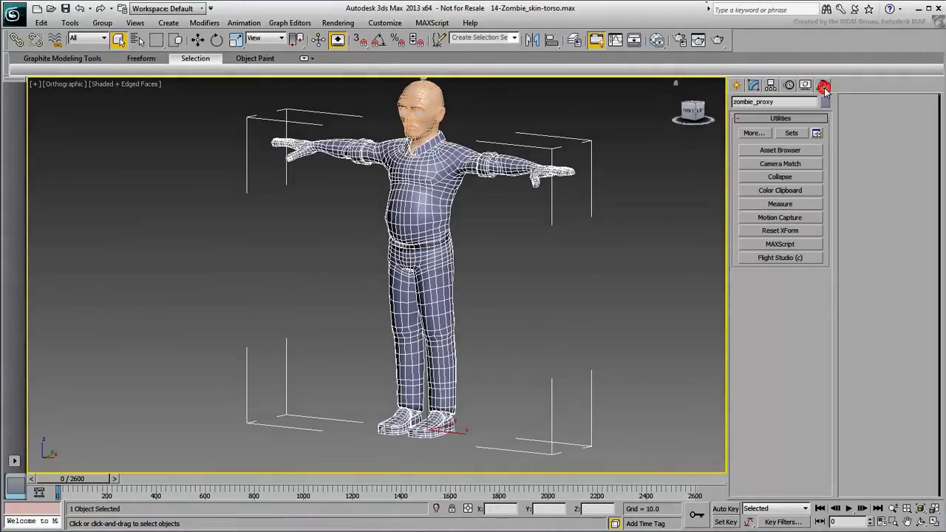
{"action": "left_click", "coordinate": [754, 133]}
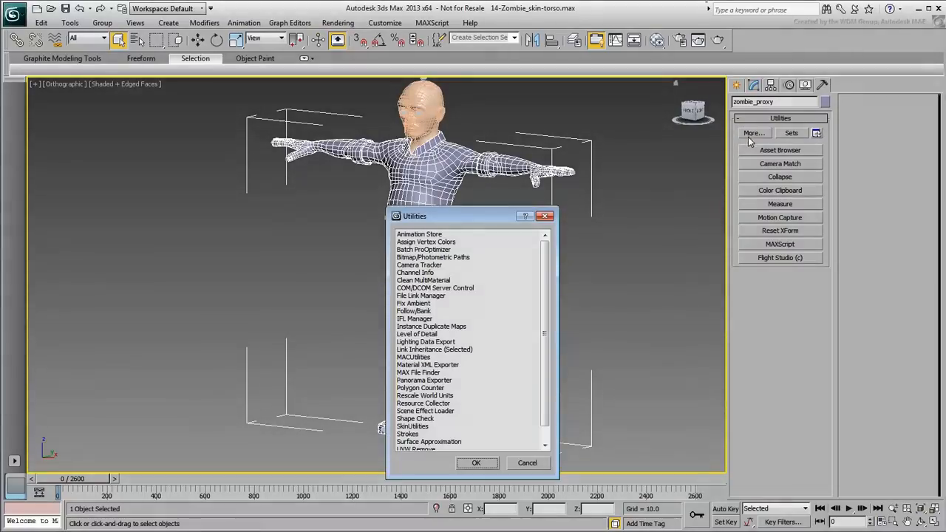
{"action": "left_click", "coordinate": [422, 426]}
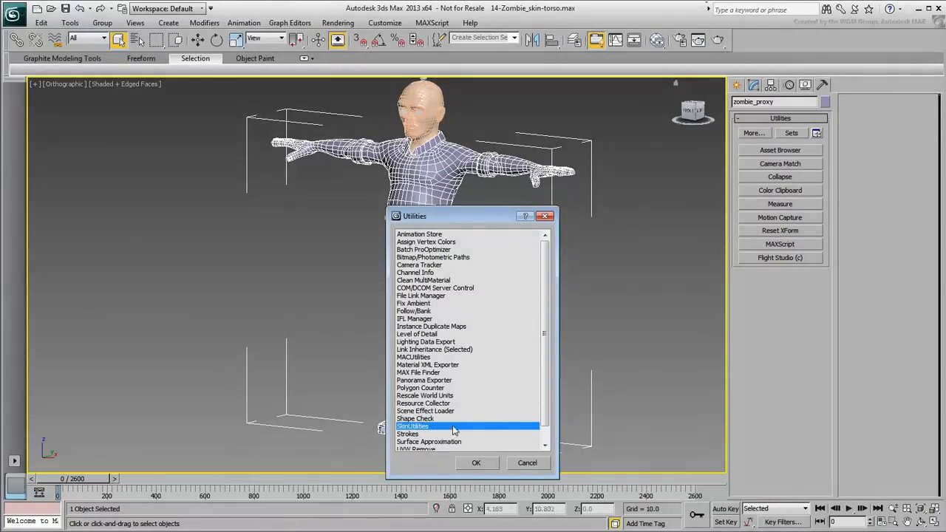
{"action": "left_click", "coordinate": [476, 463]}
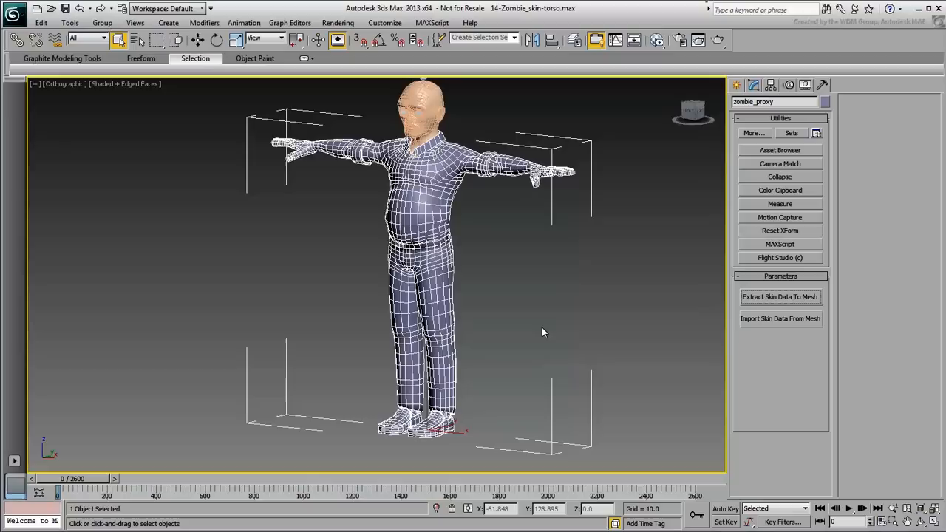
Select SkinData_zombie_proxy from the Select From Scene list.
{"action": "key", "text": "h"}
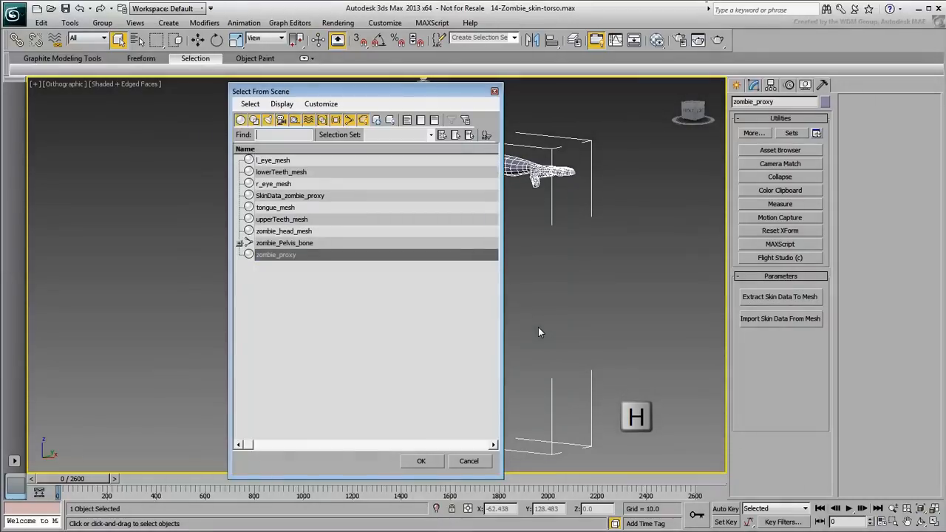
{"action": "left_click", "coordinate": [300, 196]}
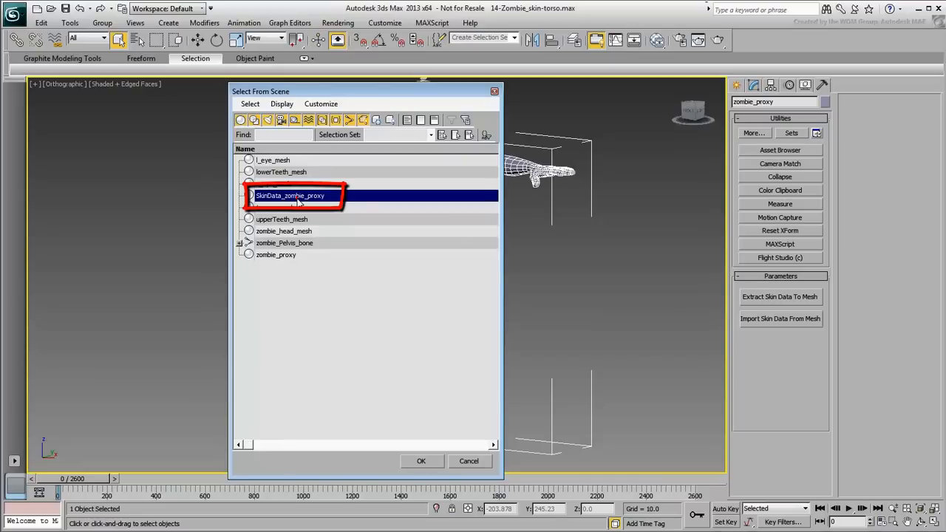
{"action": "left_click", "coordinate": [421, 462]}
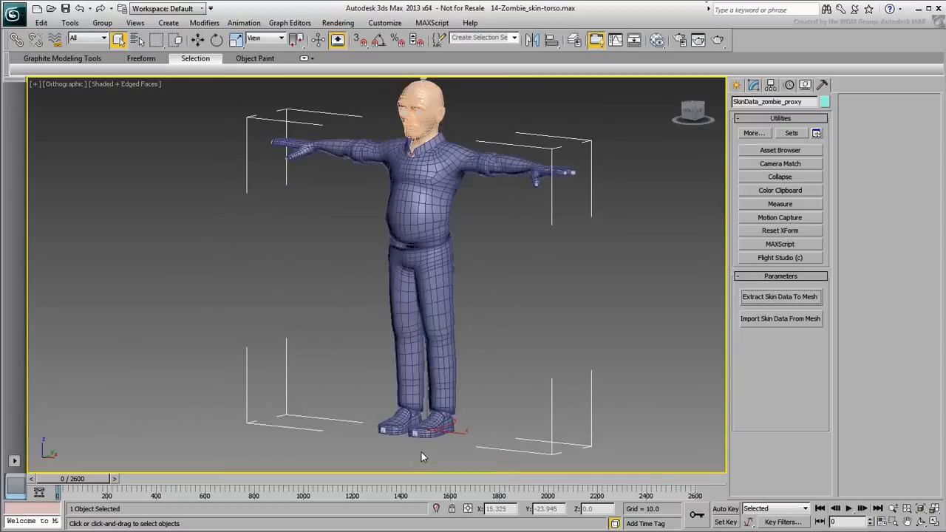
Colour the SkinData mesh orange, hide all unselected objects and view the body front-on.
{"action": "left_click", "coordinate": [825, 102]}
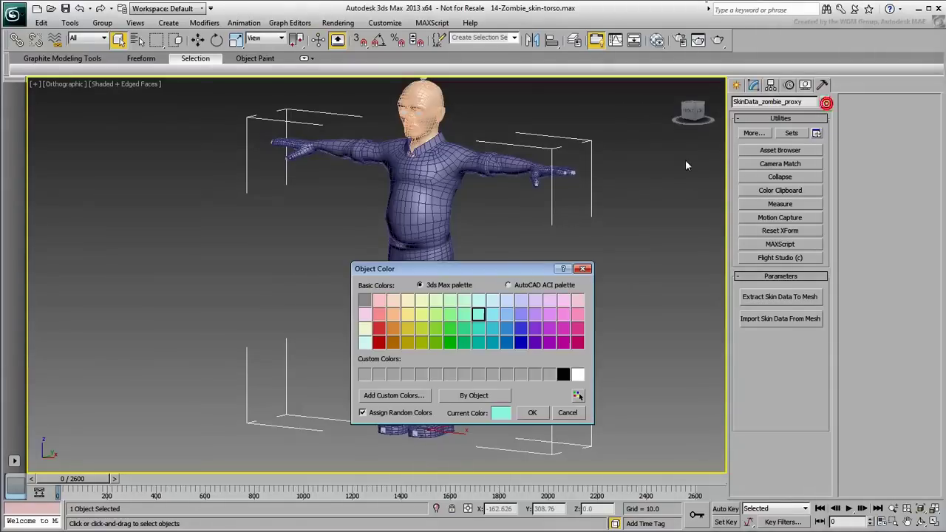
{"action": "double_click", "coordinate": [393, 333]}
{"action": "middle_click_drag", "start_coordinate": [496, 297], "coordinate": [493, 303]}
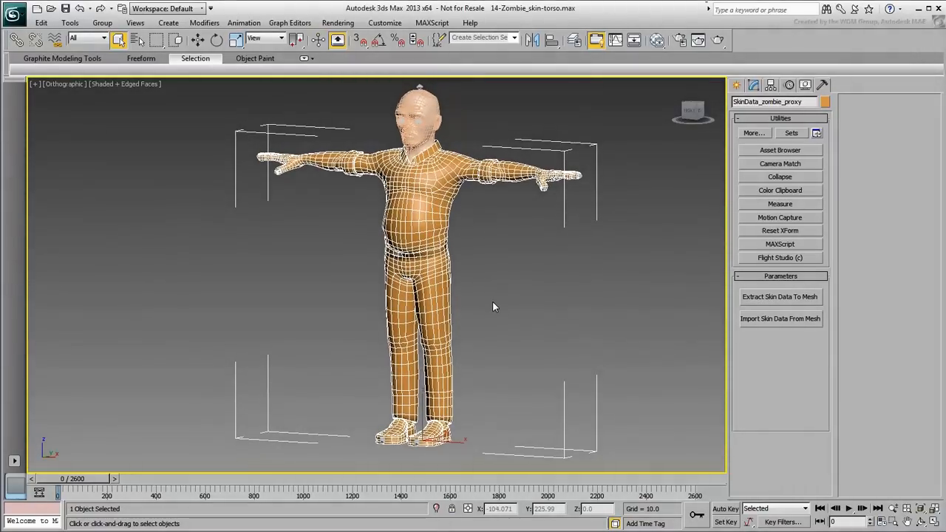
{"action": "right_click", "coordinate": [471, 272]}
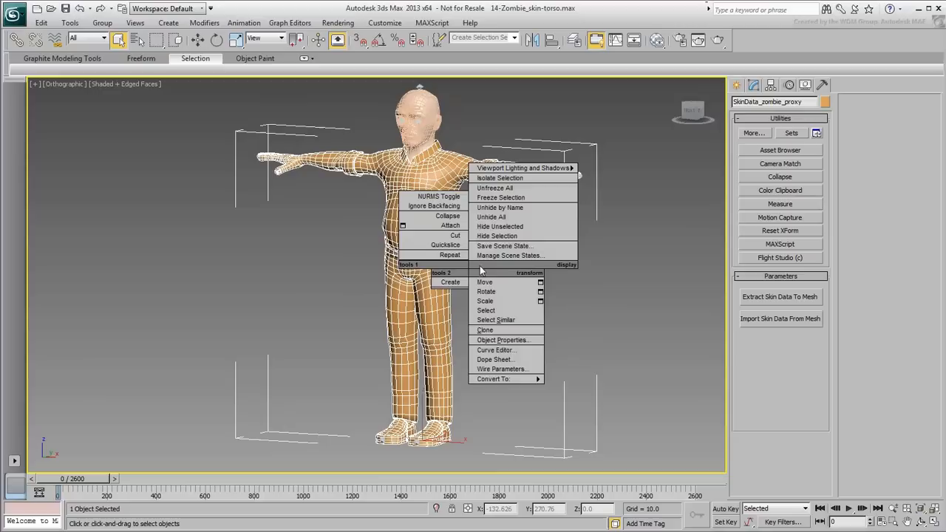
{"action": "left_click", "coordinate": [498, 183]}
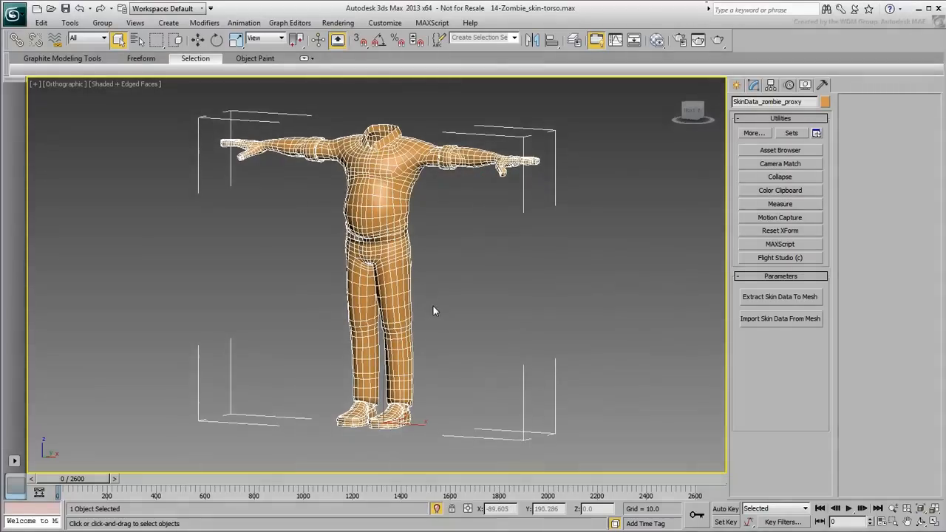
{"action": "middle_click_drag", "start_coordinate": [433, 306], "coordinate": [492, 322], "text": "alt"}
{"action": "left_click", "coordinate": [754, 86]}
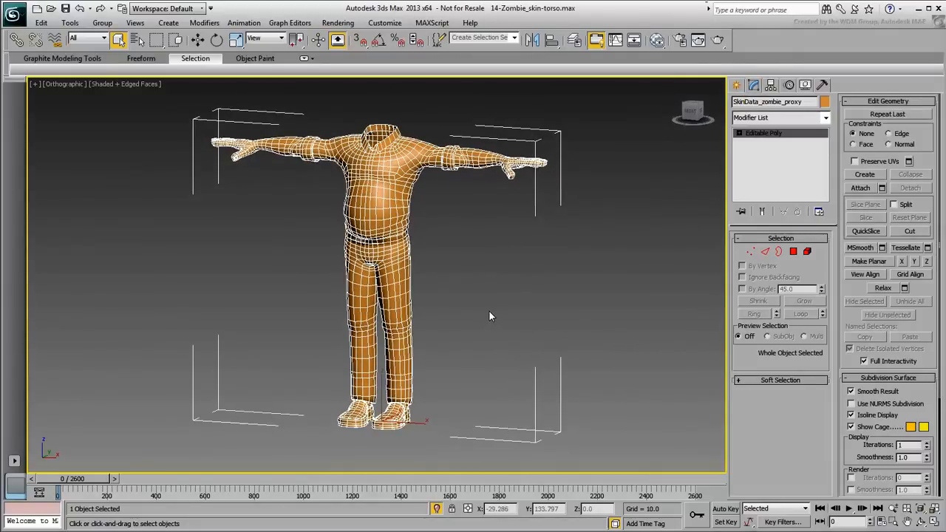
Box-select the knee vertices, invert the selection and delete everything outside the knee band.
{"action": "left_click", "coordinate": [750, 252]}
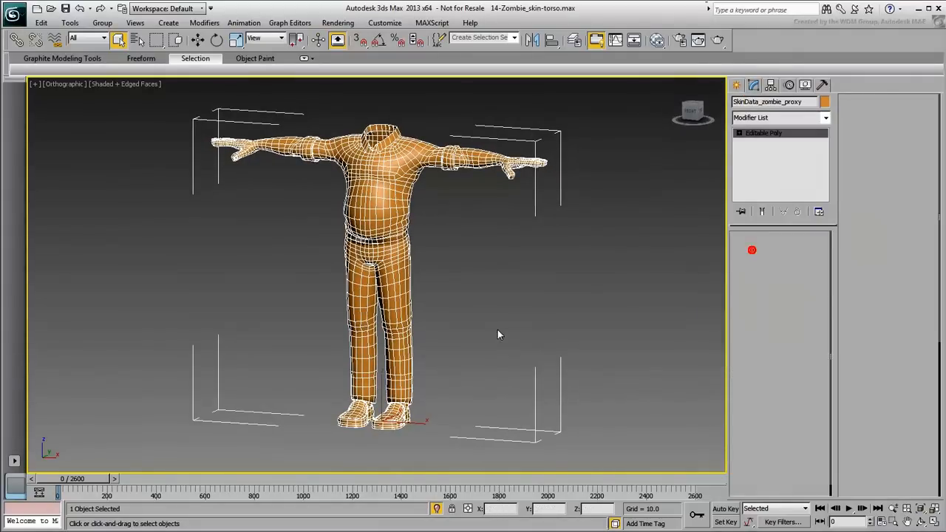
{"action": "scroll", "coordinate": [428, 336], "scroll_direction": "up", "scroll_amount": 2}
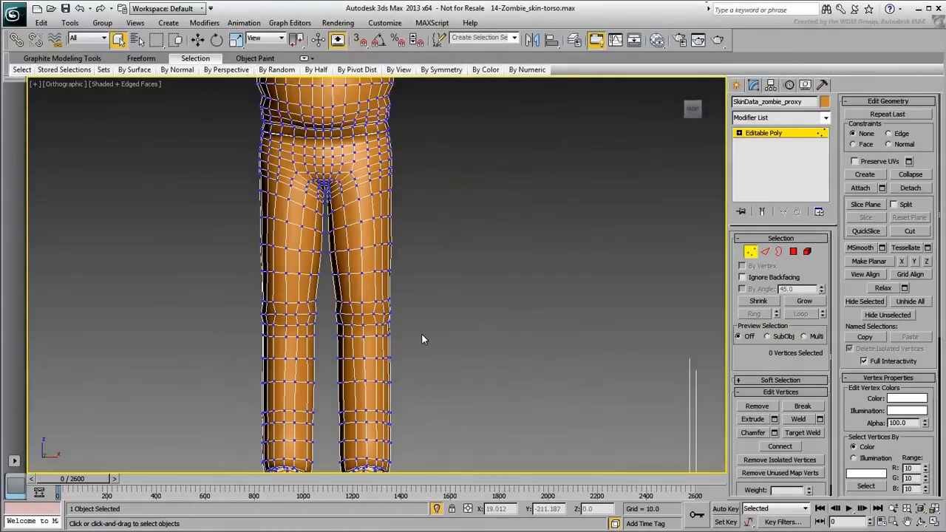
{"action": "scroll", "coordinate": [422, 333], "scroll_direction": "up", "scroll_amount": 2}
{"action": "left_click_drag", "start_coordinate": [409, 385], "coordinate": [291, 246]}
{"action": "mouse_move", "coordinate": [405, 344]}
{"action": "middle_mouse_down", "text": "alt"}
{"action": "mouse_move", "coordinate": [247, 373]}
{"action": "mouse_move", "coordinate": [430, 361]}
{"action": "middle_mouse_up", "text": "alt"}
{"action": "scroll", "coordinate": [439, 332], "scroll_direction": "down", "scroll_amount": 1}
{"action": "scroll", "coordinate": [440, 333], "scroll_direction": "down", "scroll_amount": 1}
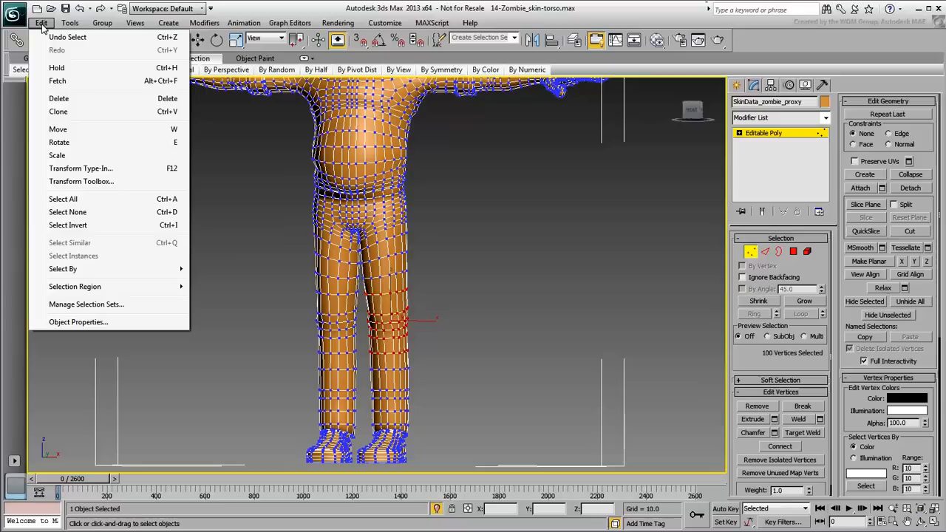
{"action": "left_click", "coordinate": [68, 224]}
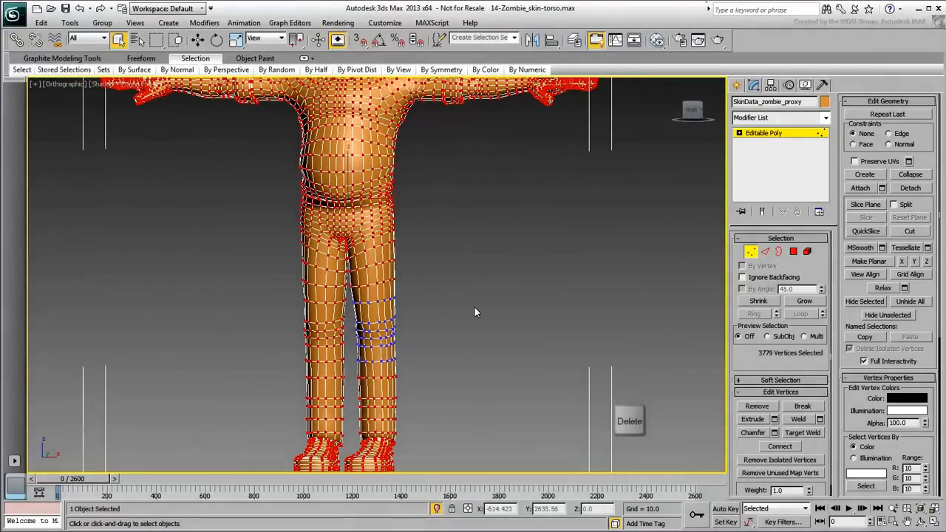
{"action": "key", "text": "Delete"}
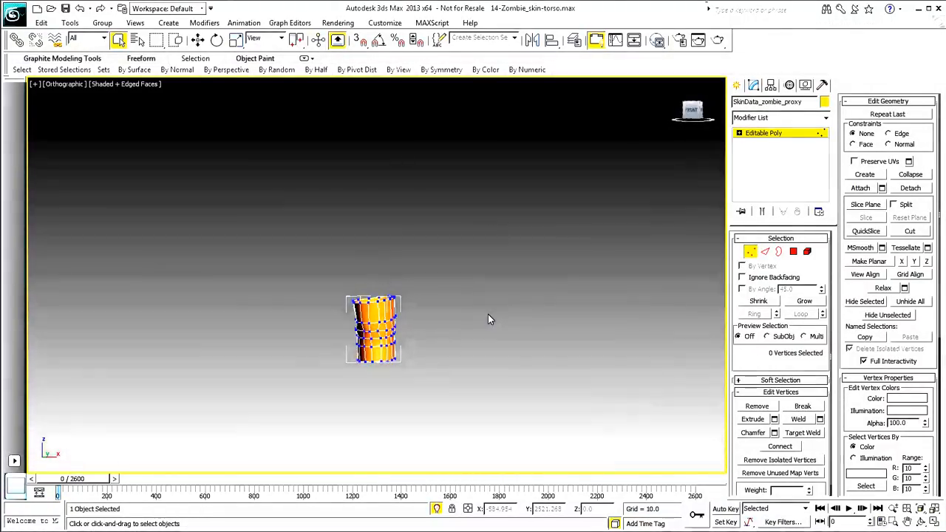
Save the selected knee piece on its own via Save Selected as knee_fix.
{"action": "left_click", "coordinate": [751, 251]}
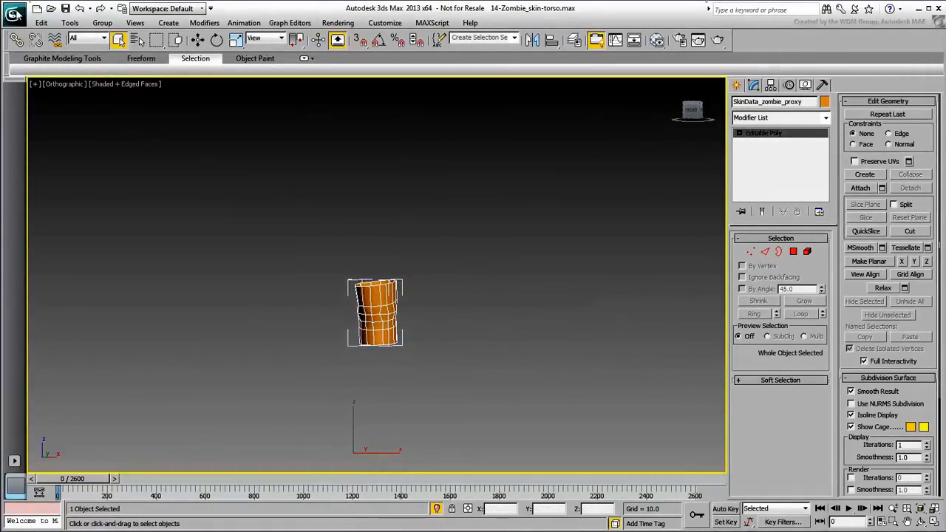
{"action": "left_click", "coordinate": [12, 13]}
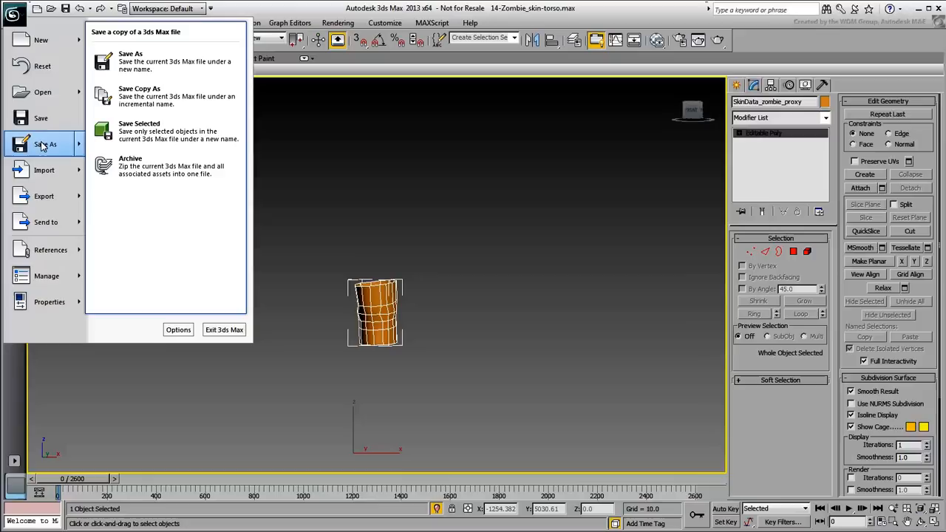
{"action": "mouse_move", "coordinate": [45, 144]}
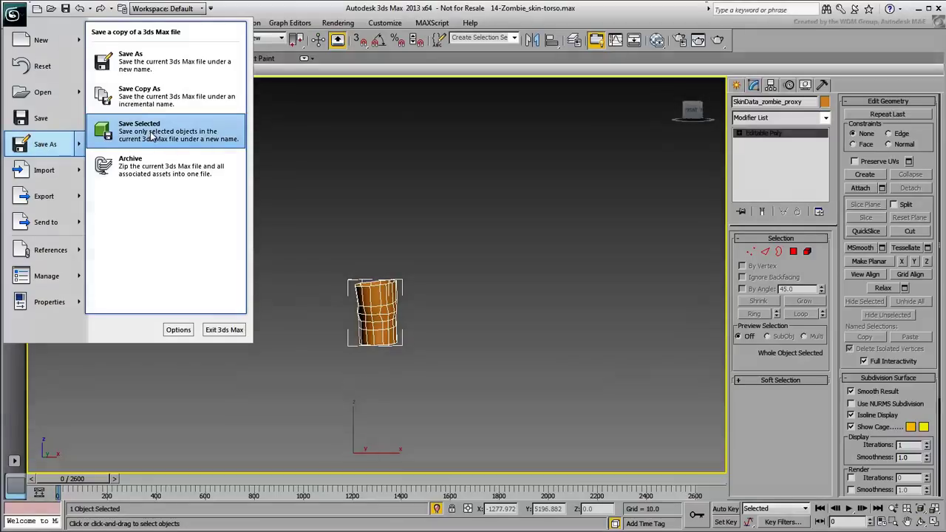
{"action": "left_click", "coordinate": [150, 134]}
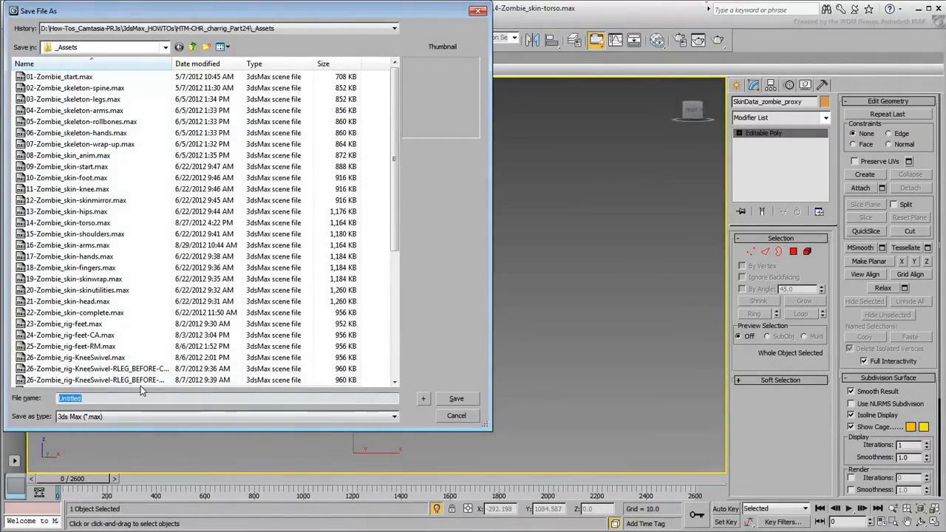
{"action": "type", "text": "knee_f"}
{"action": "type", "text": "ix"}
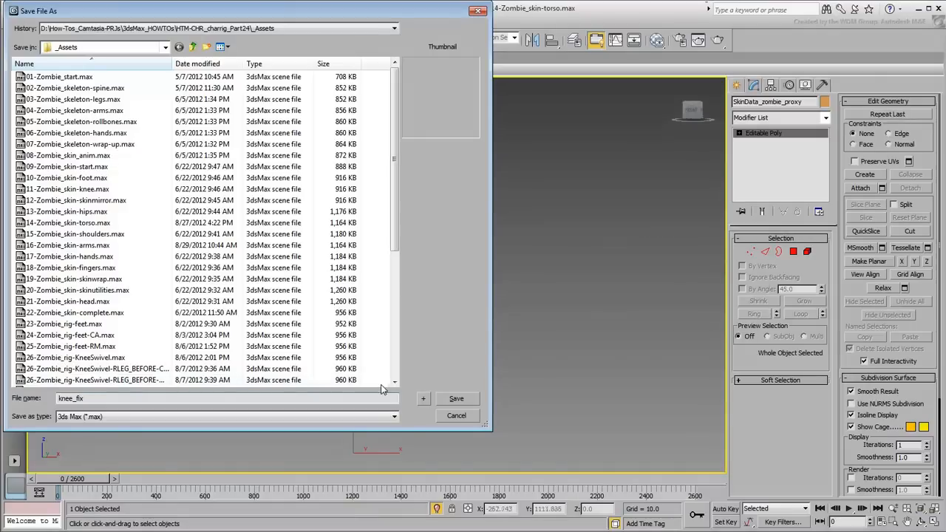
{"action": "left_click", "coordinate": [458, 400]}
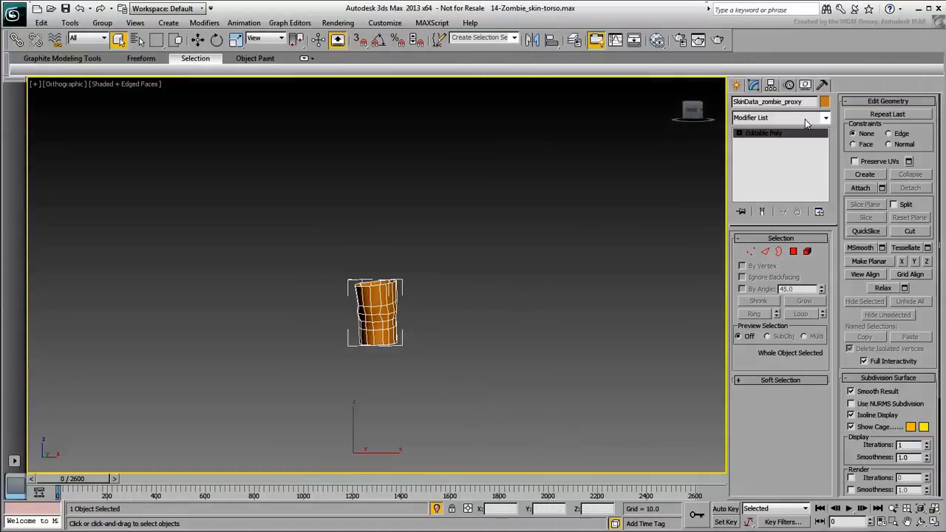
Switch to the 19-Zombie_skin-skinwrap scene without saving, set frame 0, and leave Skin envelope editing.
{"action": "left_click", "coordinate": [939, 9]}
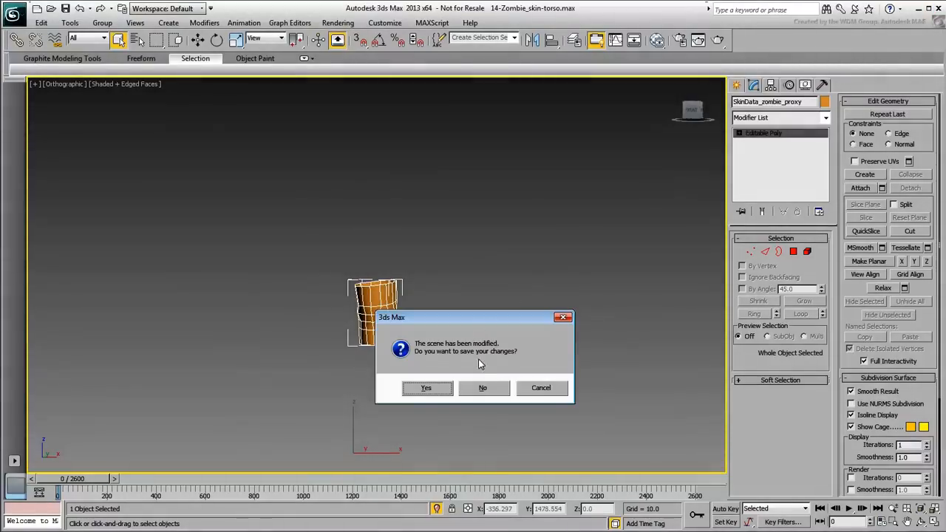
{"action": "left_click", "coordinate": [483, 387]}
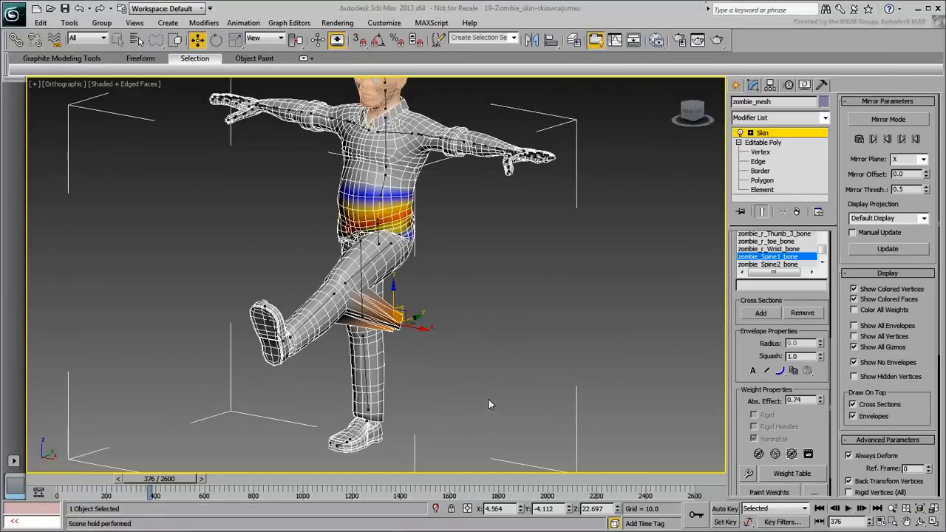
{"action": "left_click_drag", "start_coordinate": [153, 488], "coordinate": [37, 485]}
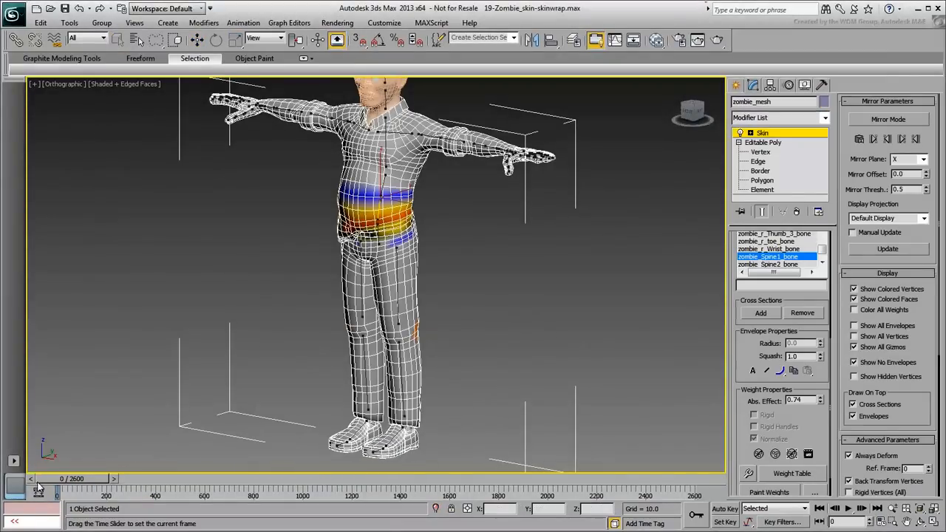
{"action": "left_click", "coordinate": [779, 134]}
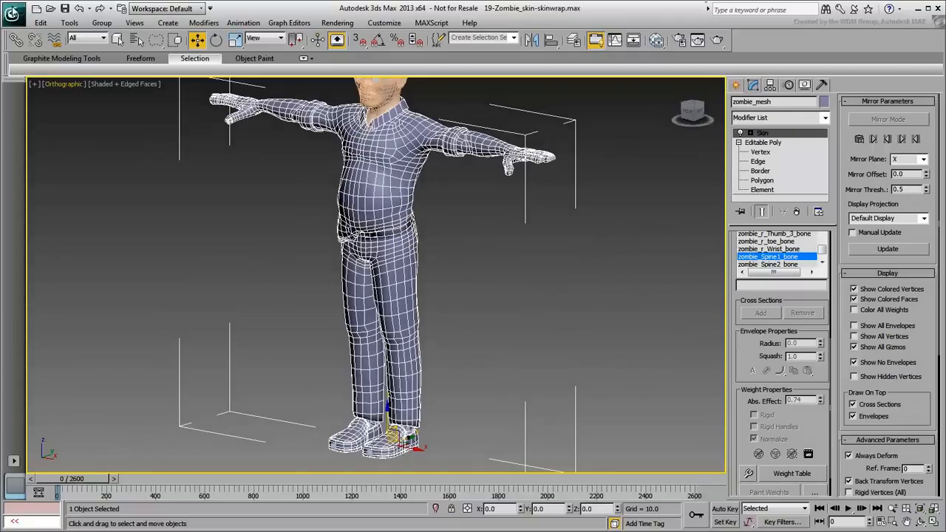
{"action": "left_click", "coordinate": [13, 13]}
{"action": "mouse_move", "coordinate": [43, 170]}
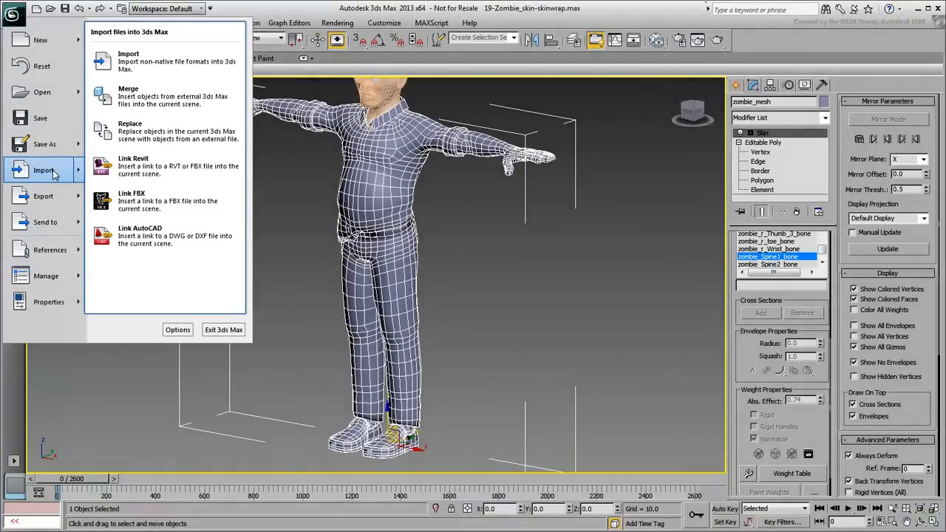
Merge SkinData_zombie_proxy from knee_fix.max into the scene around the zombie's knee.
{"action": "left_click", "coordinate": [128, 96]}
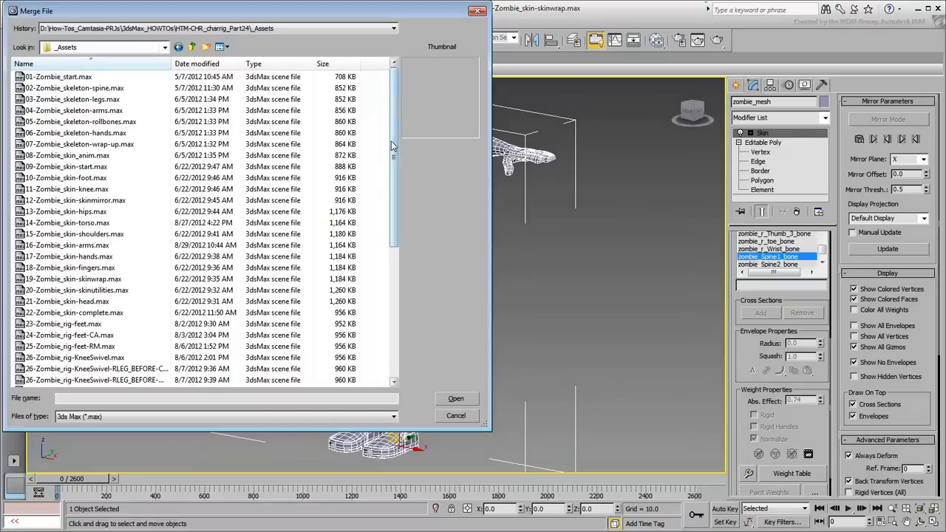
{"action": "scroll", "coordinate": [397, 199], "scroll_direction": "down", "scroll_amount": 3}
{"action": "left_click_drag", "start_coordinate": [397, 199], "coordinate": [403, 286]}
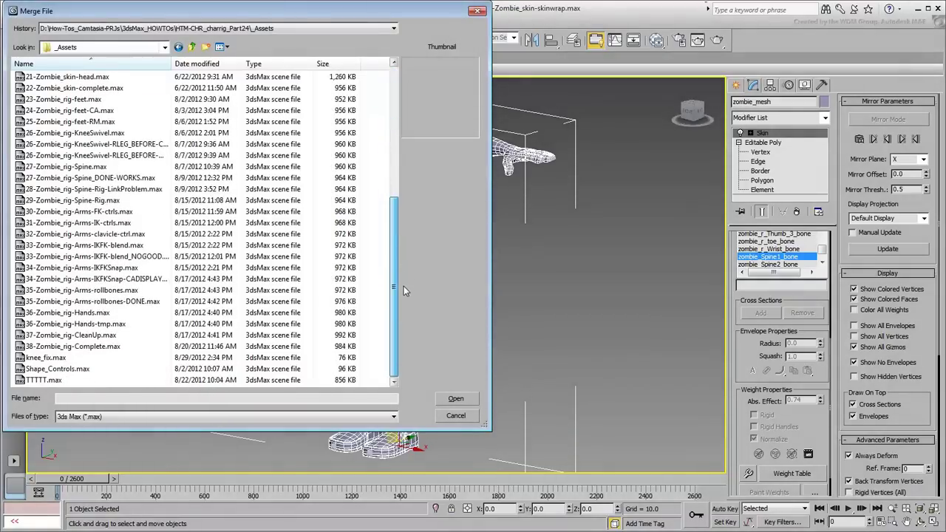
{"action": "left_click", "coordinate": [46, 358]}
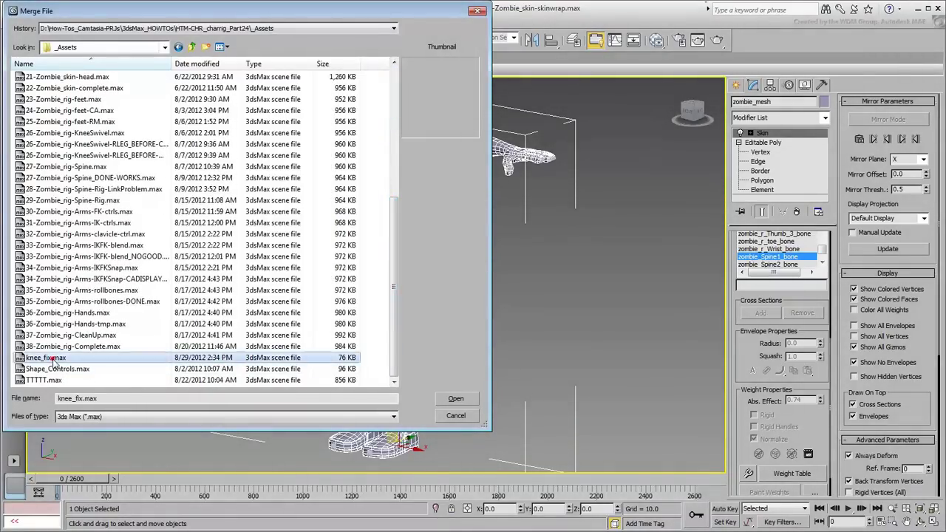
{"action": "left_click", "coordinate": [456, 398]}
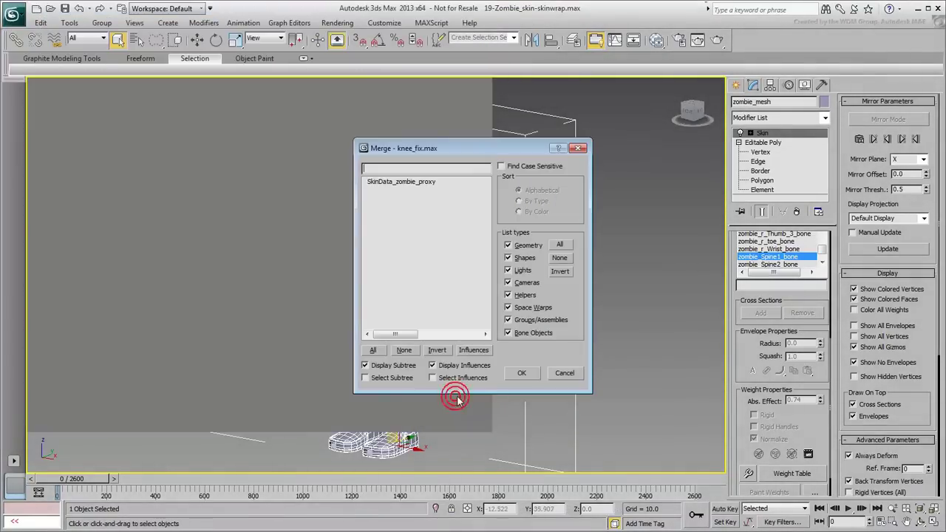
{"action": "left_click", "coordinate": [402, 181]}
{"action": "left_click", "coordinate": [522, 372]}
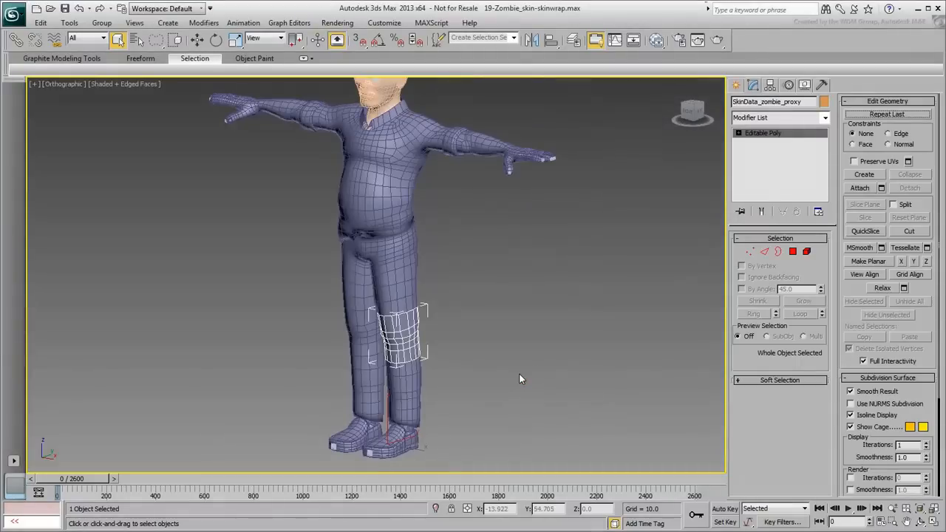
{"action": "scroll", "coordinate": [516, 375], "scroll_direction": "up", "scroll_amount": 5}
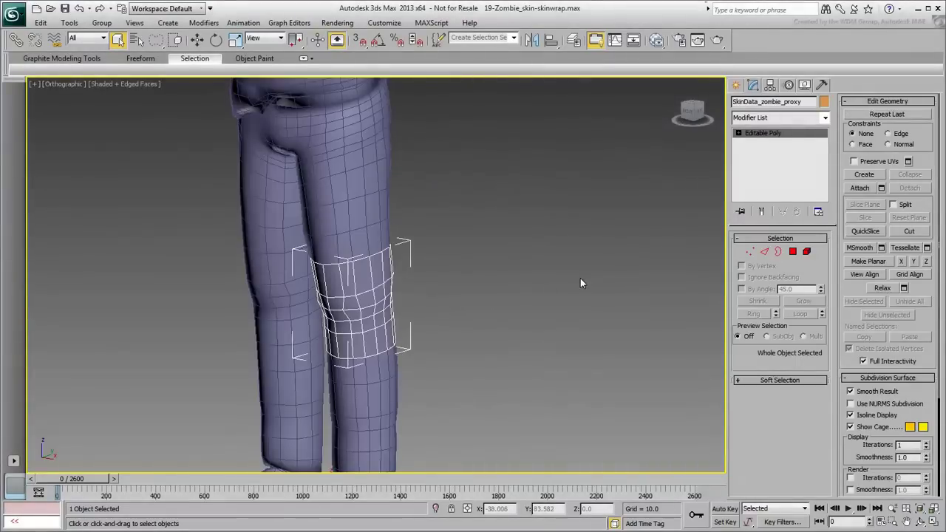
Load the SkinUtilities plugin and select the proxy together with zombie_mesh.
{"action": "left_click", "coordinate": [822, 86]}
{"action": "left_click", "coordinate": [753, 133]}
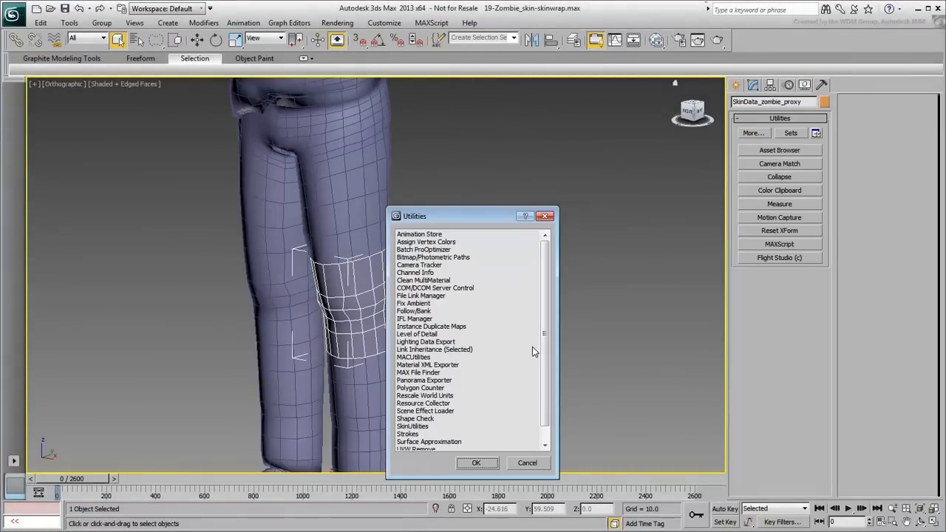
{"action": "double_click", "coordinate": [413, 427]}
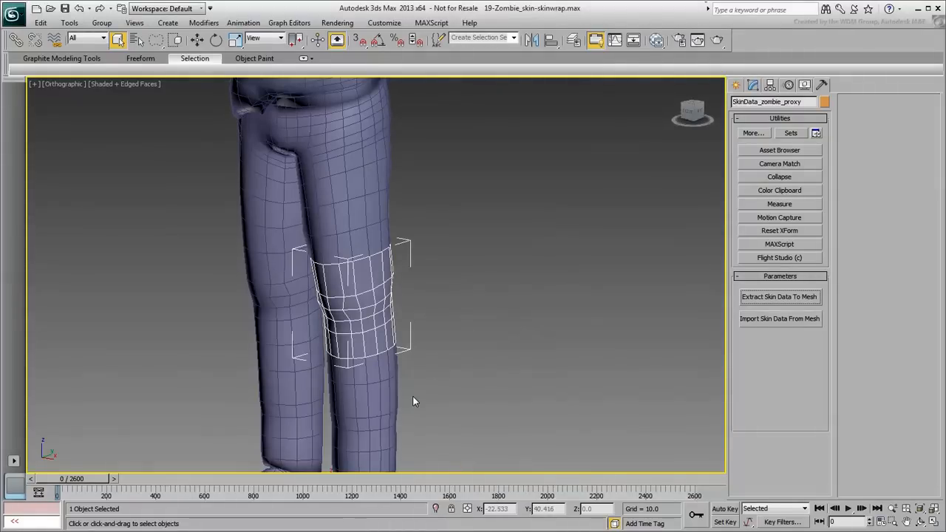
{"action": "left_click", "coordinate": [386, 397], "text": "ctrl"}
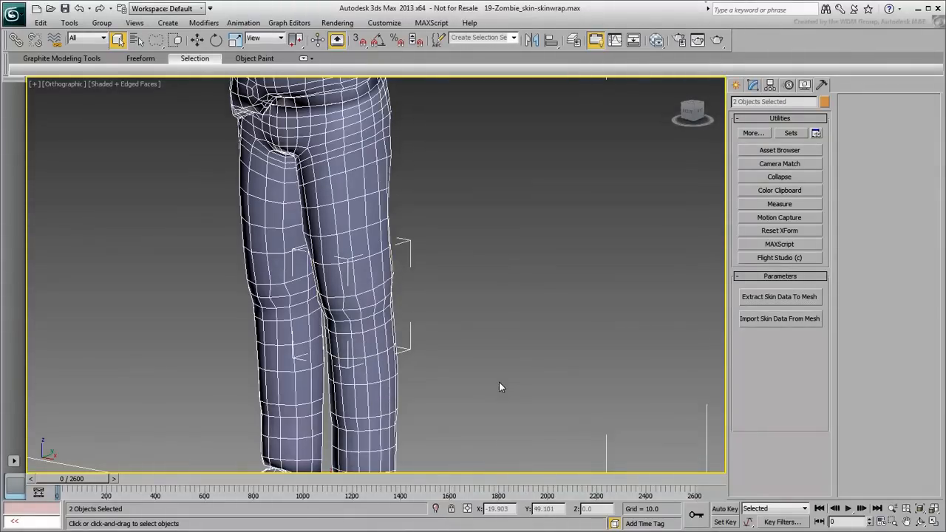
Import skin data from the proxy onto zombie_mesh, matching bones by name.
{"action": "left_click", "coordinate": [781, 322]}
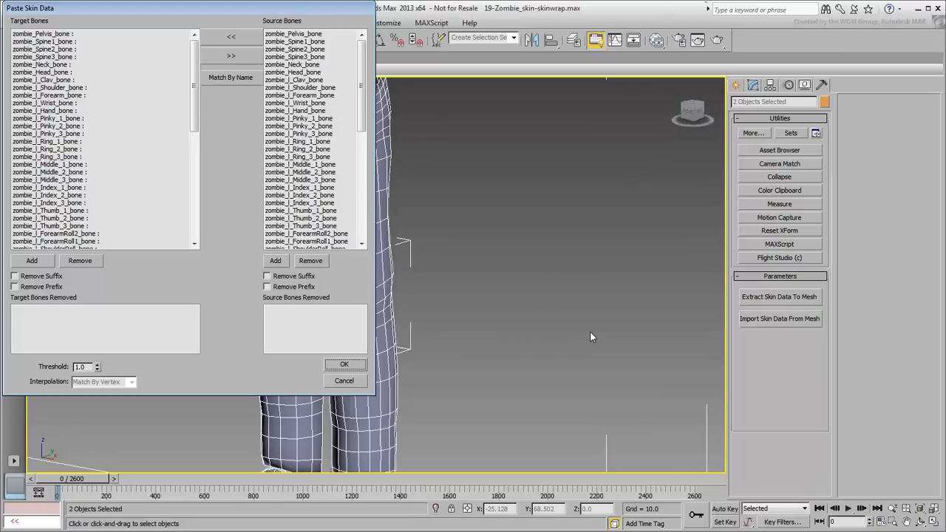
{"action": "left_click", "coordinate": [231, 77]}
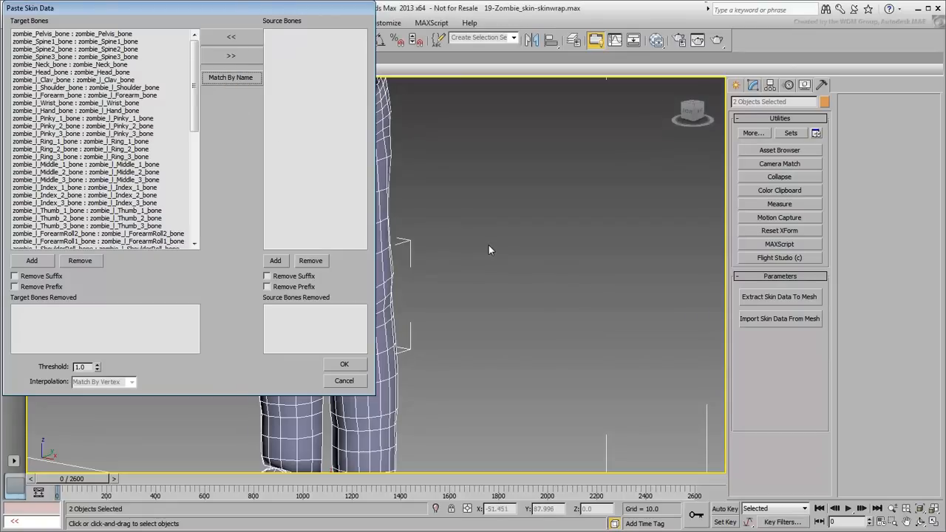
{"action": "left_click", "coordinate": [344, 364]}
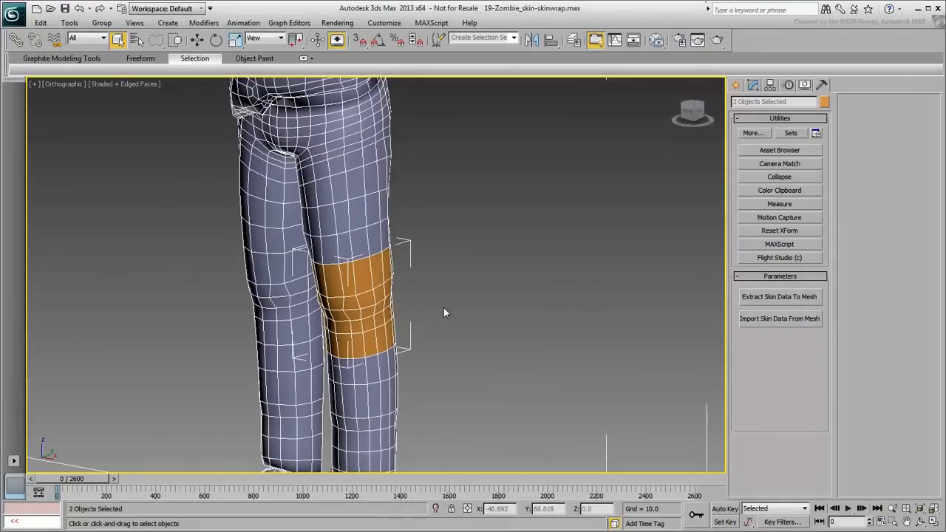
Delete the knee proxy object and select zombie_mesh.
{"action": "left_click", "coordinate": [488, 286]}
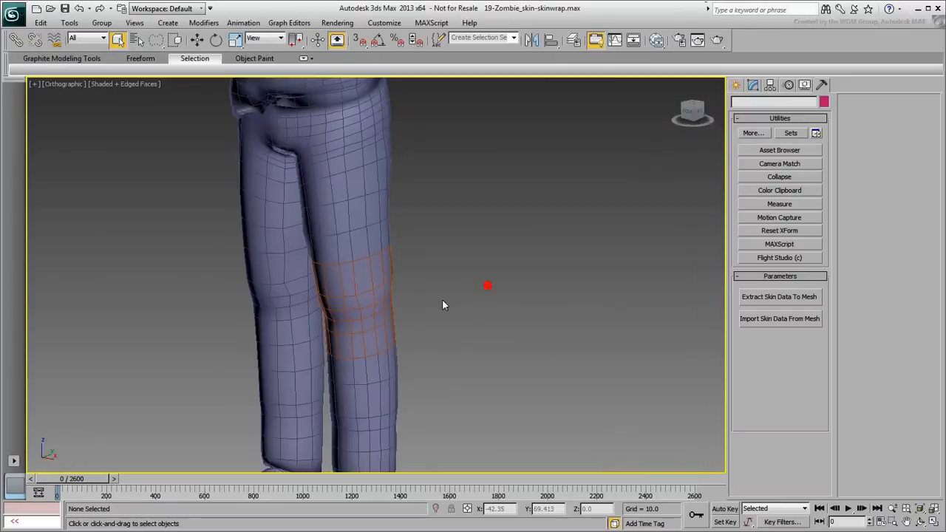
{"action": "left_click", "coordinate": [368, 312]}
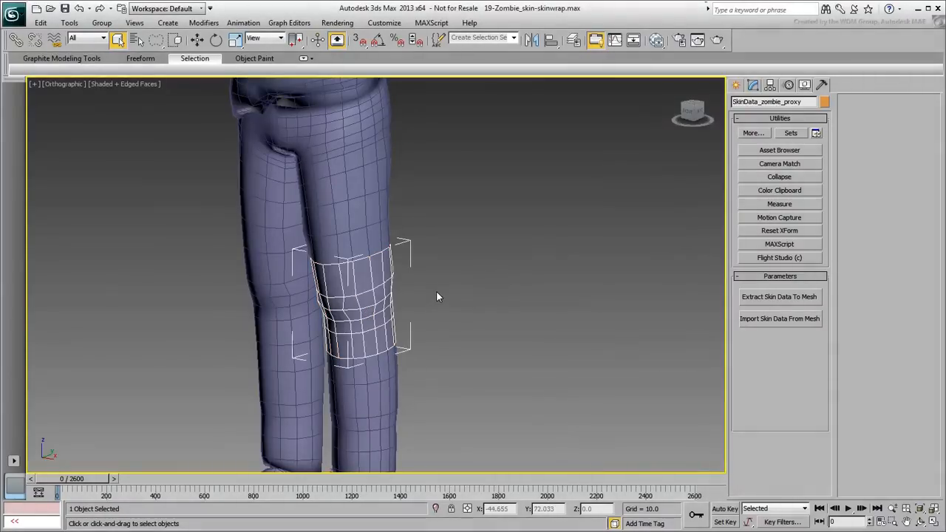
{"action": "key", "text": "Delete"}
{"action": "middle_click_drag", "start_coordinate": [456, 348], "coordinate": [307, 351], "text": "alt"}
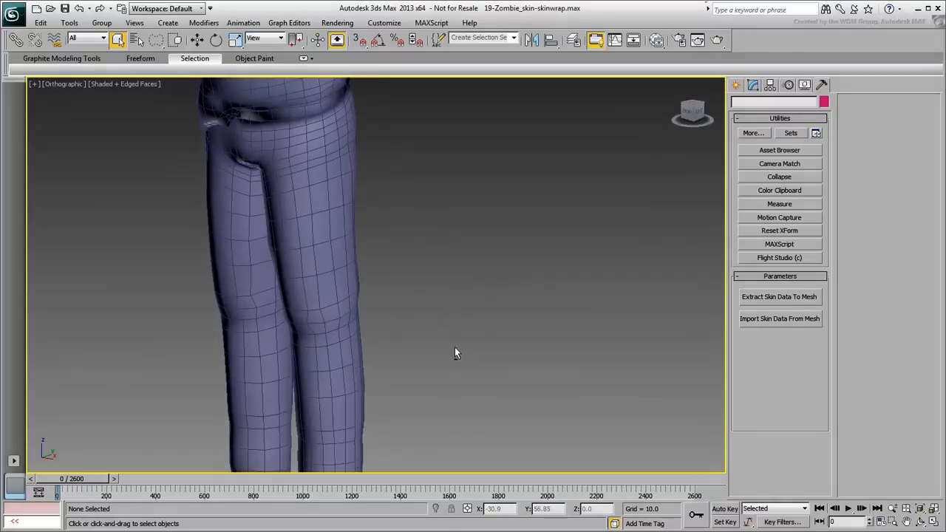
{"action": "left_click", "coordinate": [307, 350]}
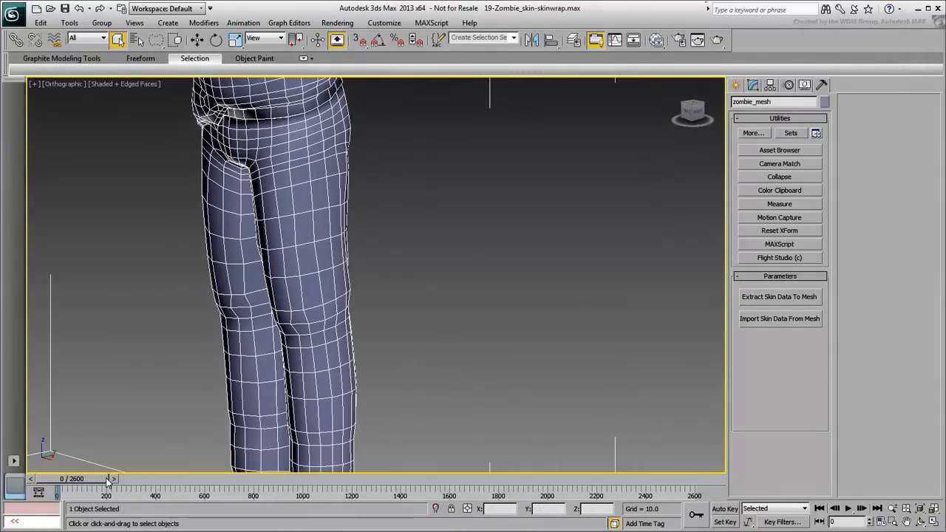
Scrub to the raised-leg pose at frame 386 to check the knee, then return to frame 0.
{"action": "left_click_drag", "start_coordinate": [93, 480], "coordinate": [186, 487]}
{"action": "key", "text": "q"}
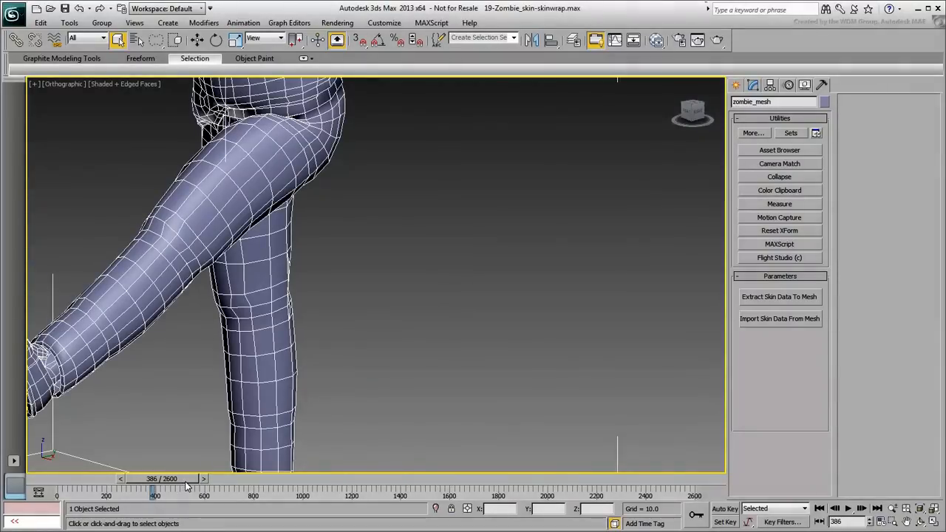
{"action": "scroll", "coordinate": [370, 307], "scroll_direction": "down", "scroll_amount": 5}
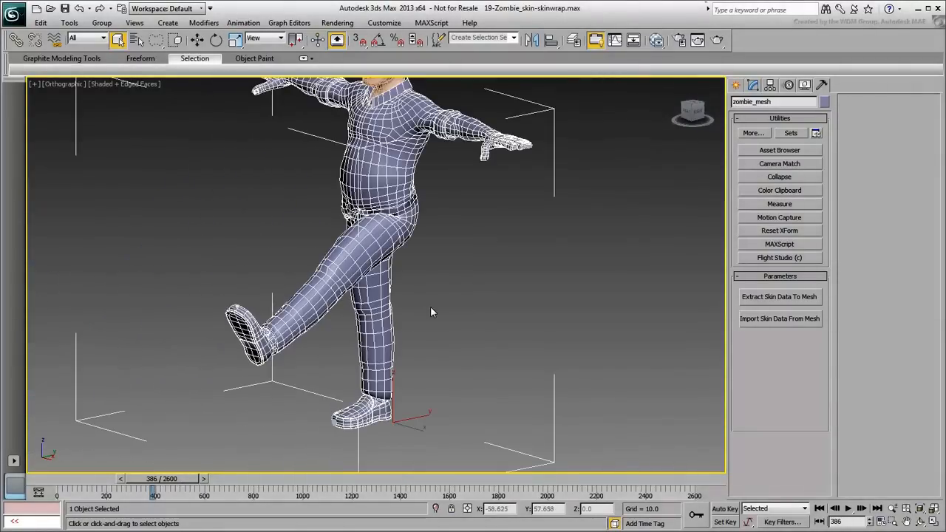
{"action": "left_click_drag", "start_coordinate": [159, 479], "coordinate": [33, 480]}
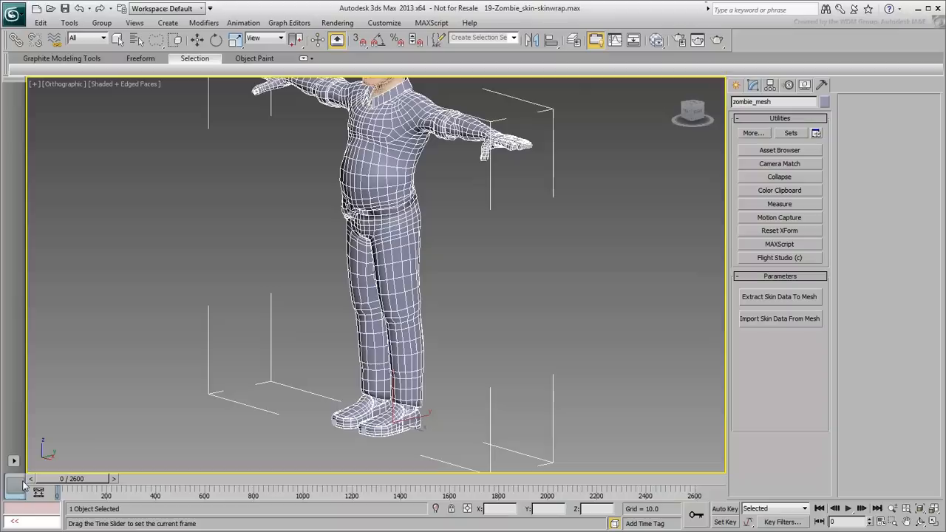